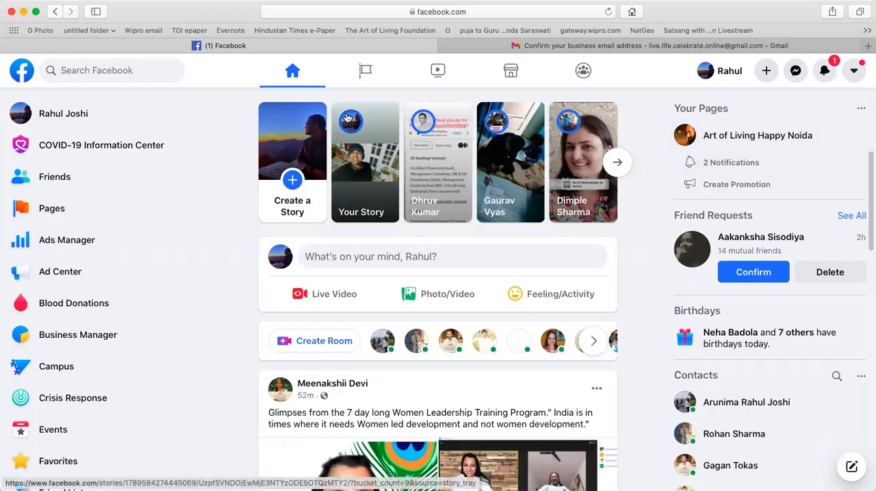
Start creating a new Facebook page and name it "Art of Living Mayur Vihar".
click(52, 209)
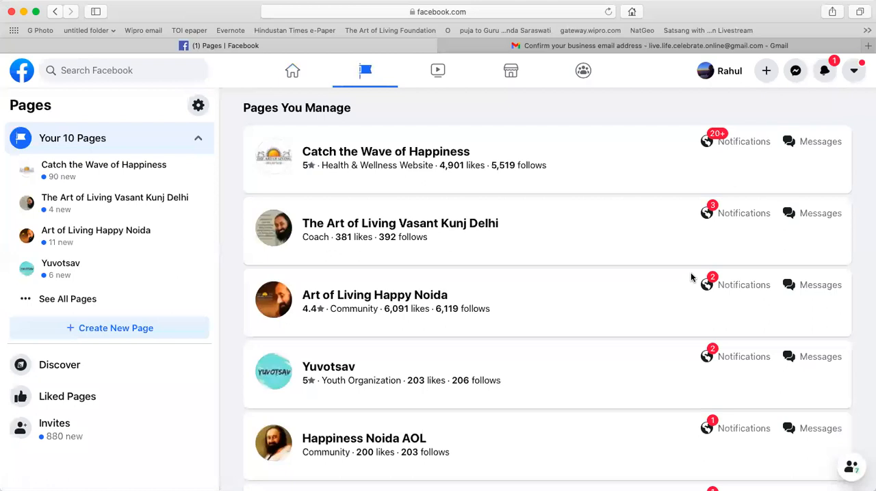
click(113, 329)
scroll(613, 396, down, 3)
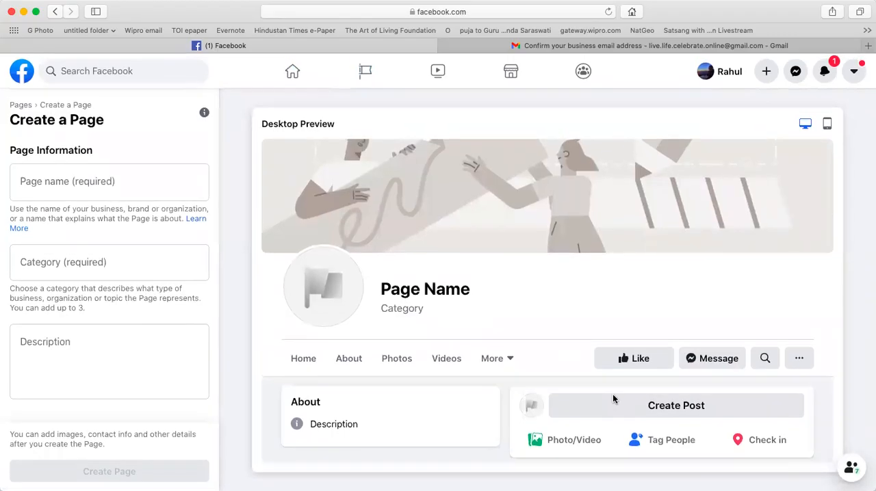
click(137, 193)
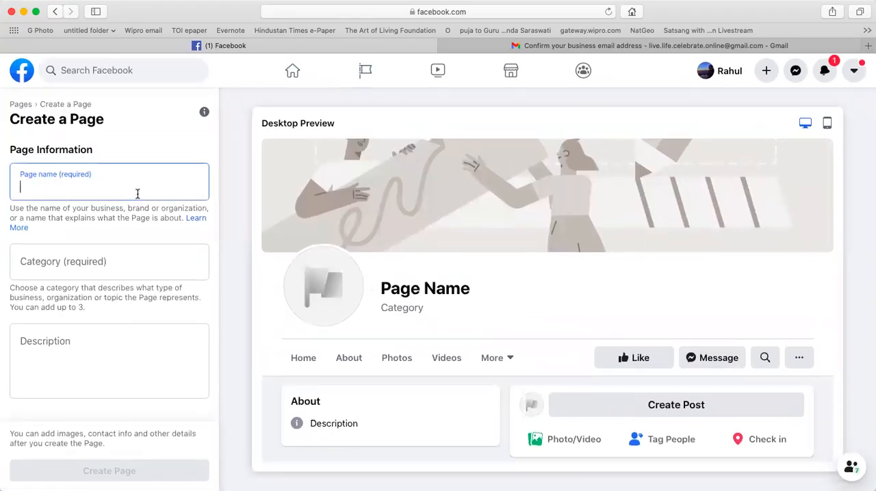
text(Art of Living)
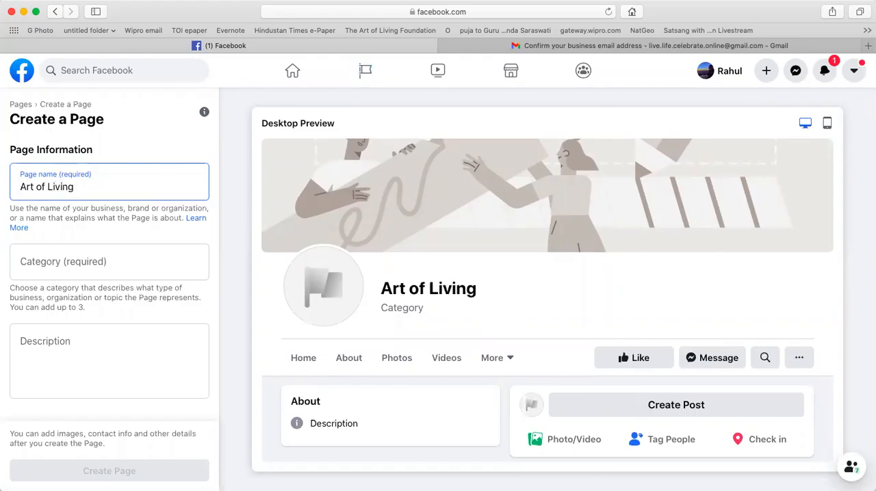
text( Mayur )
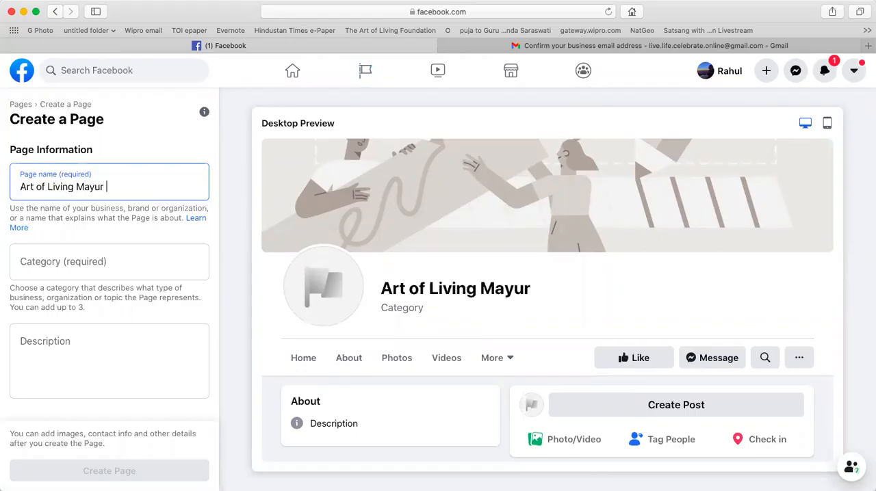
text(Vihar)
key(Tab)
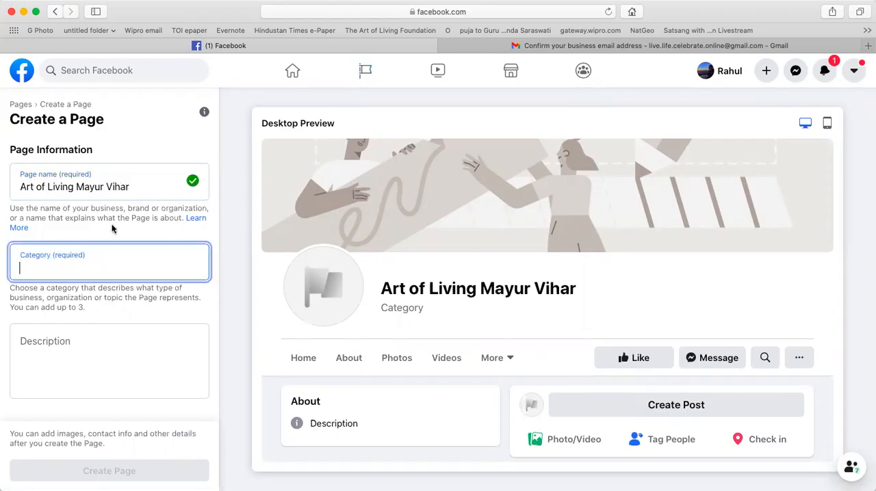
text(M)
key(BackSpace)
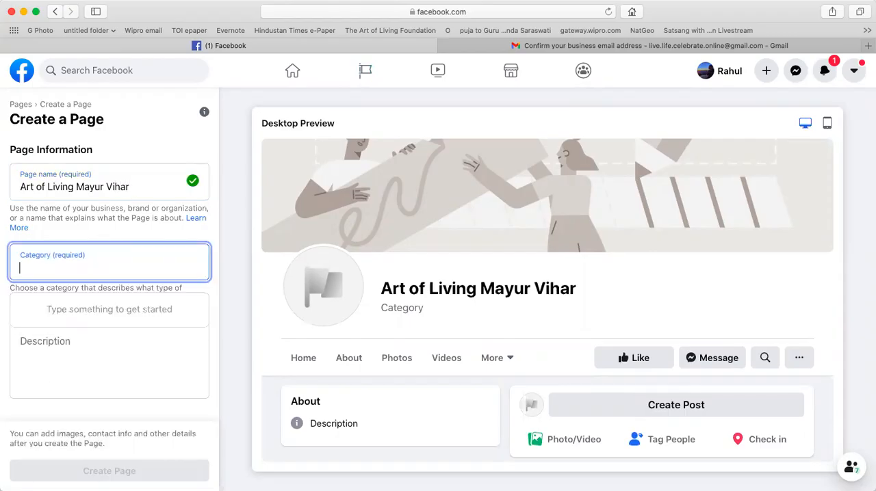
text(Well)
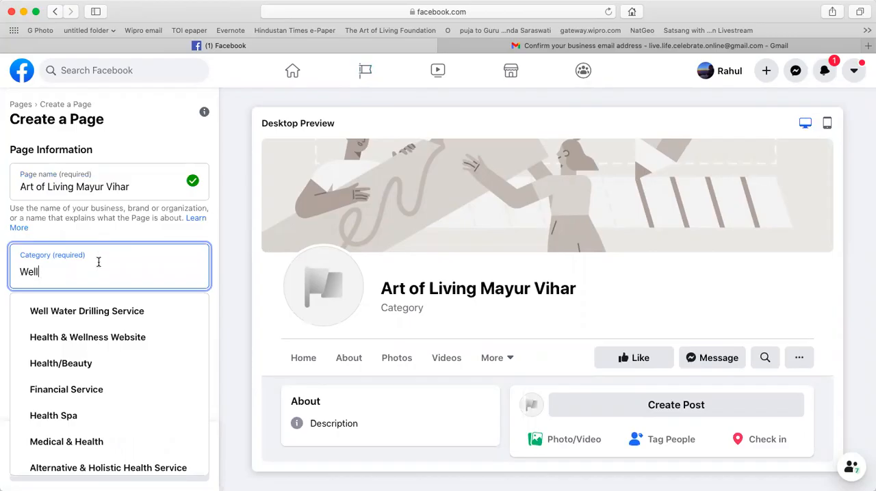
key(shift+Tab)
text(medit)
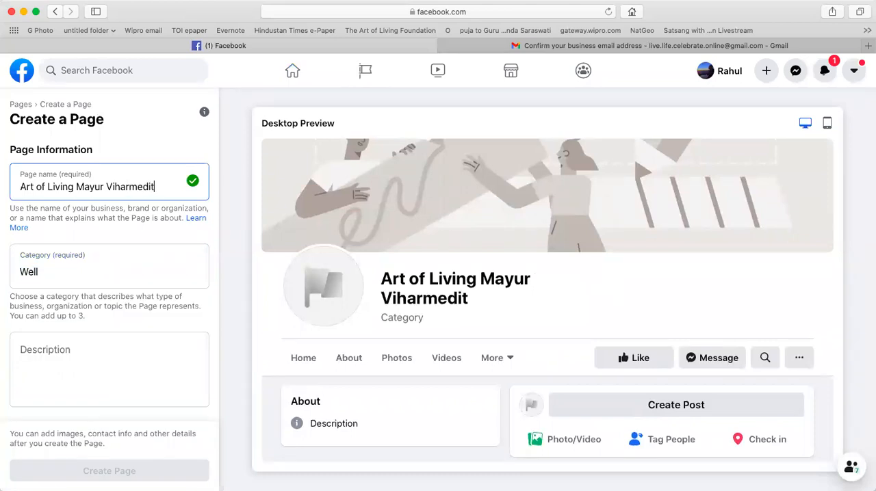
key(BackSpace)
key(BackSpace)
key(BackSpace)
key(BackSpace)
key(BackSpace)
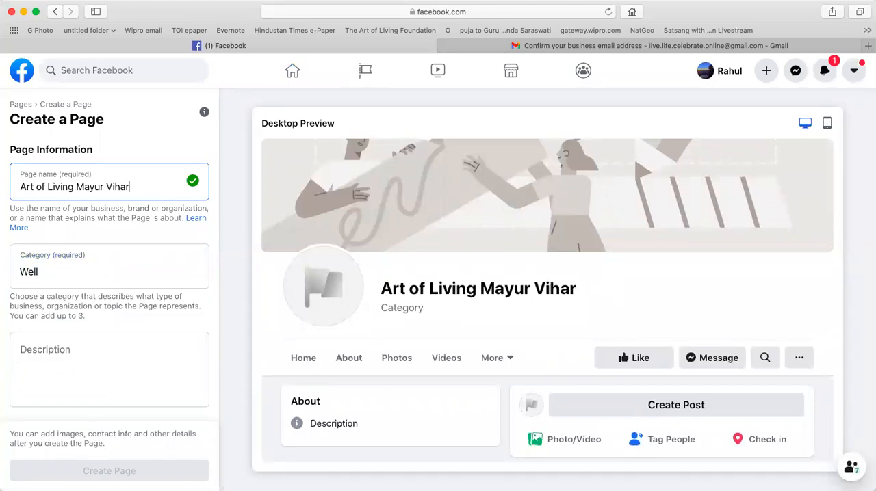
Set the page category to Meditation Center and create the page without a description.
key(Tab)
text(medit)
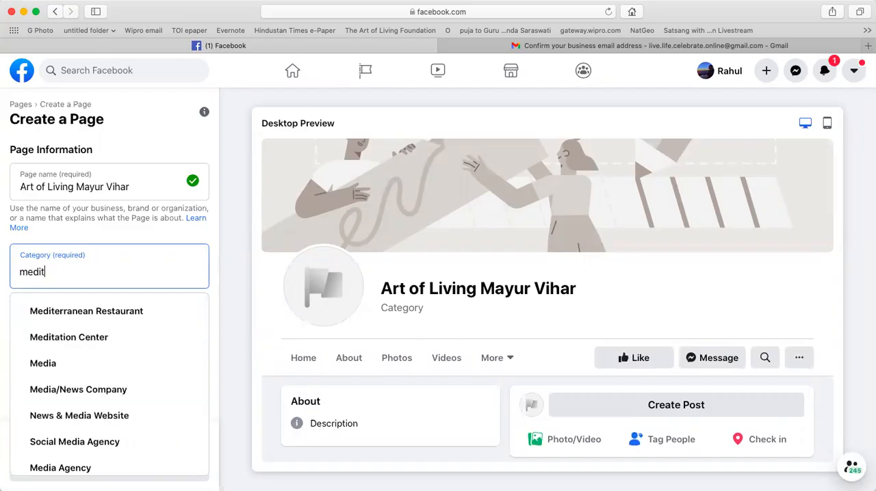
click(51, 336)
click(92, 368)
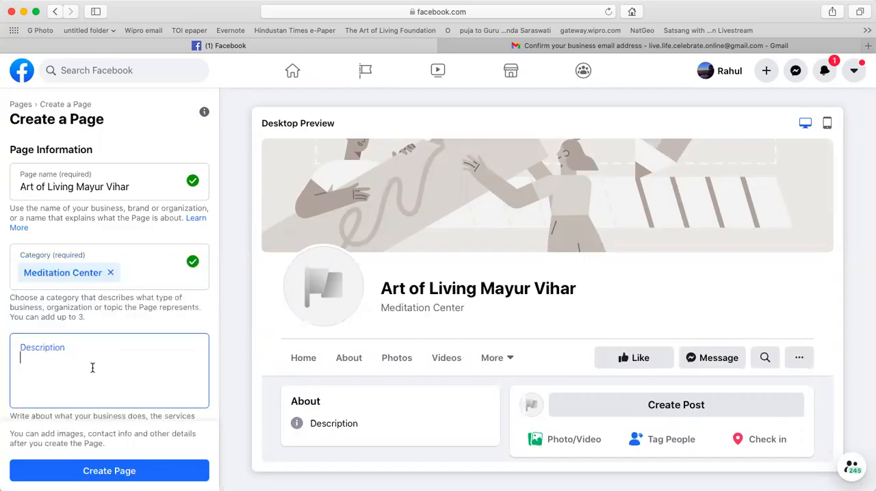
click(138, 471)
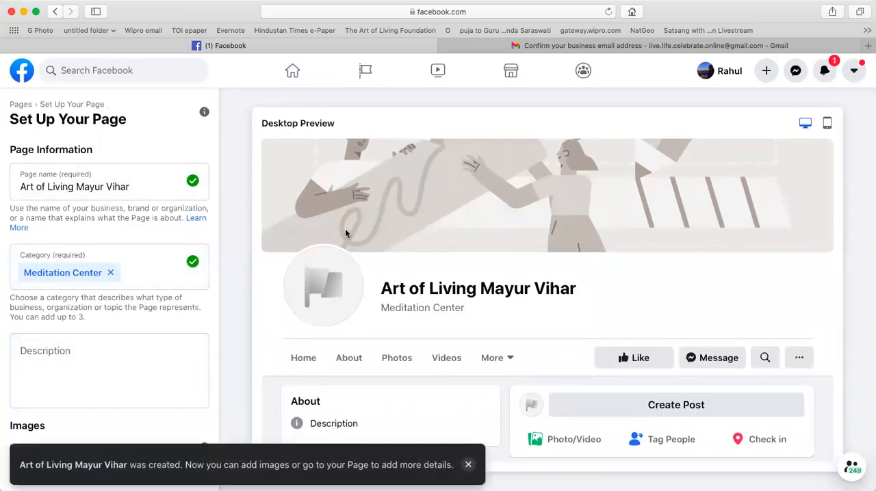
Add the blue session poster as profile photo and the yellow India map banner as cover photo, and save the page setup.
scroll(188, 348, down, 5)
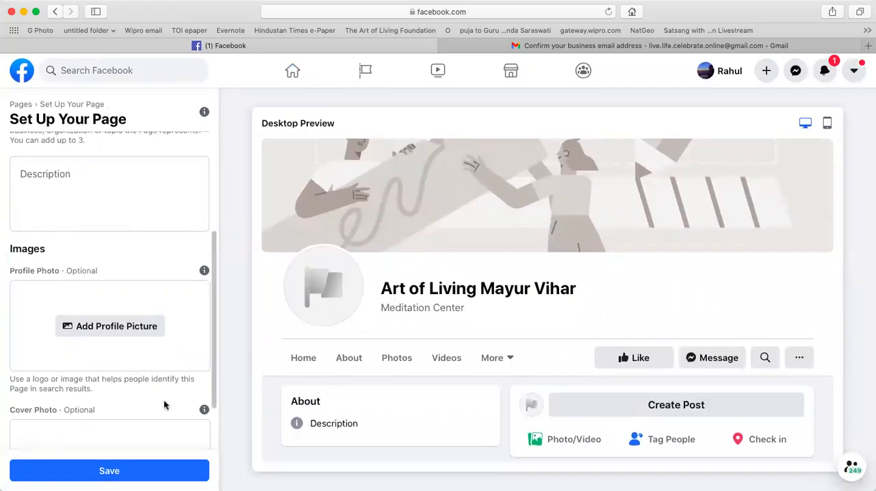
click(113, 326)
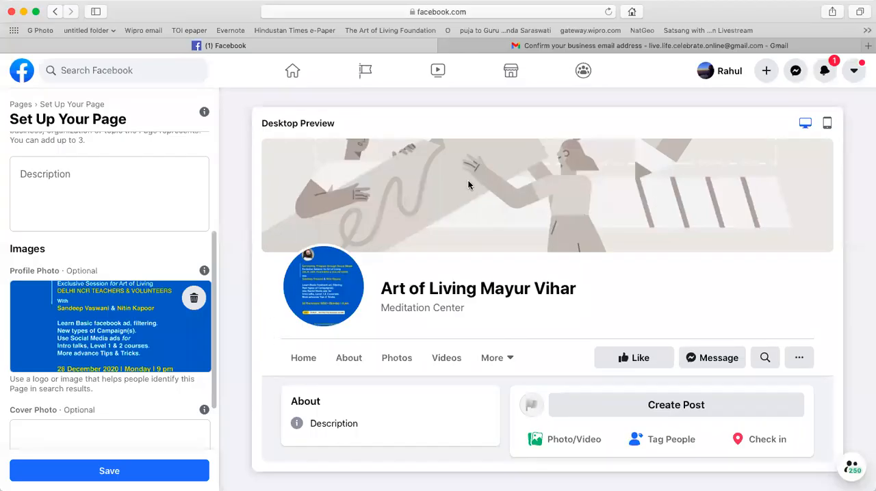
scroll(113, 376, down, 2)
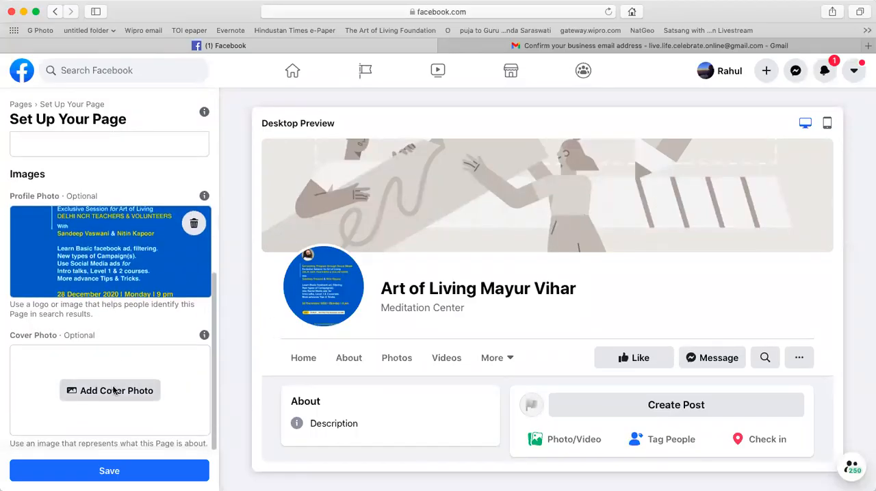
click(114, 391)
click(603, 193)
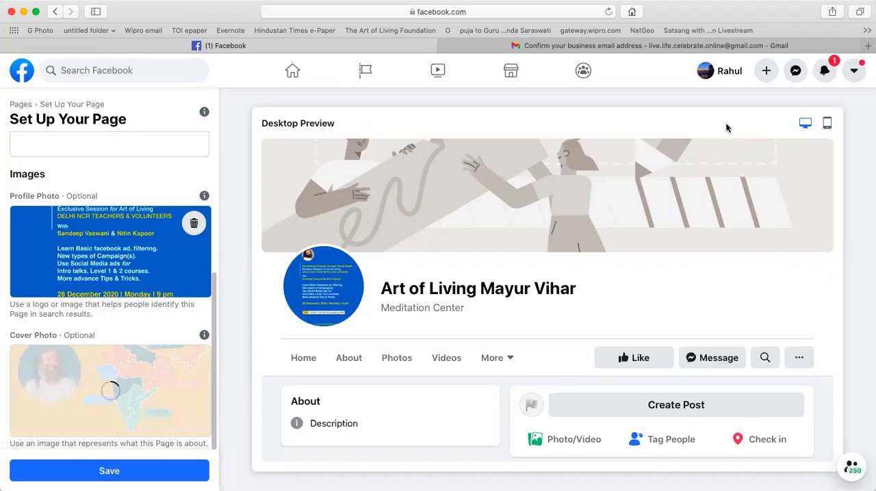
click(169, 468)
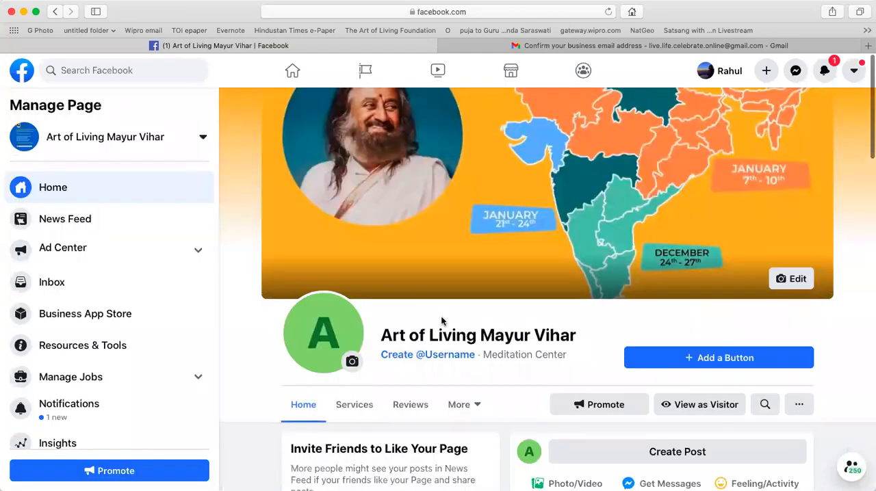
Go from the new page to Ads Manager and open the ad account's payment settings.
scroll(441, 320, down, 5)
scroll(441, 321, up, 5)
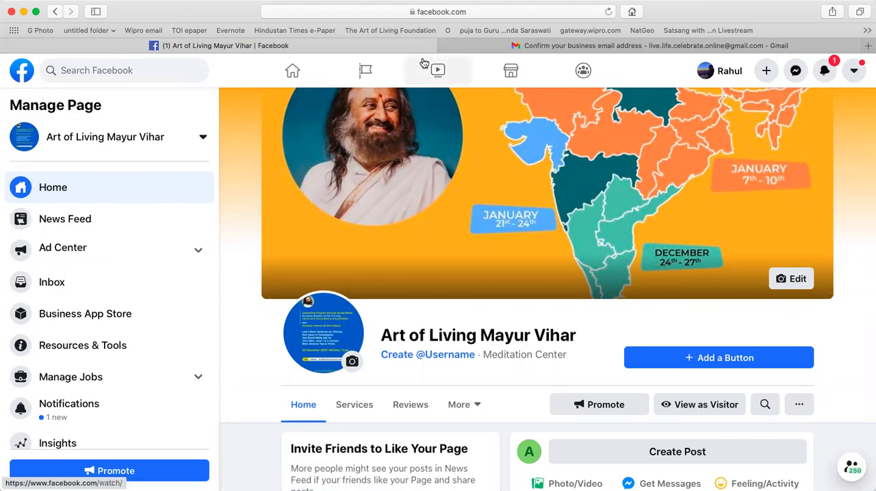
click(20, 72)
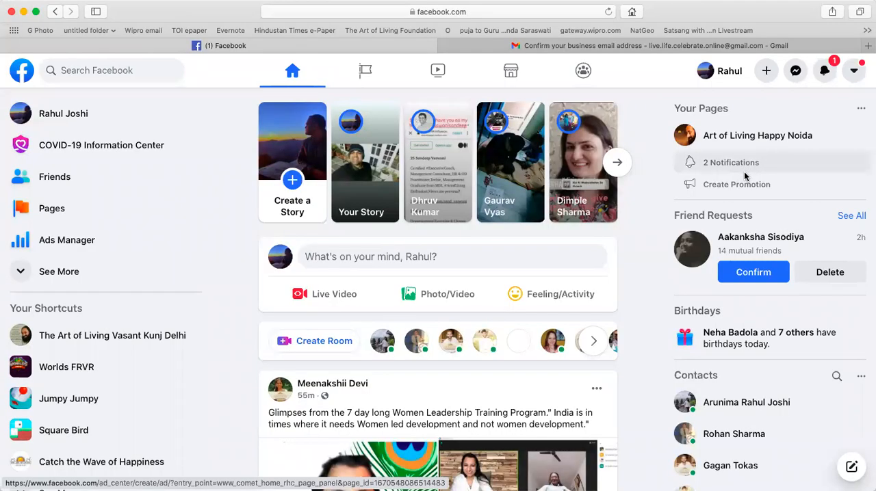
click(89, 242)
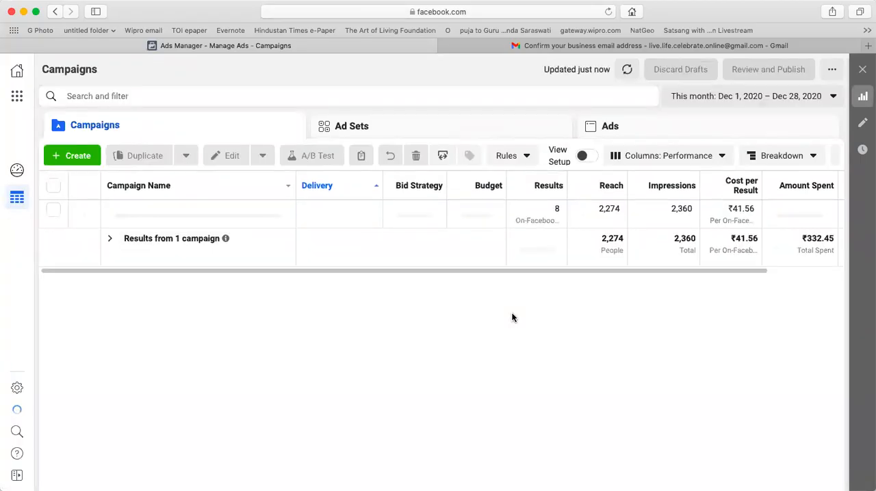
click(18, 388)
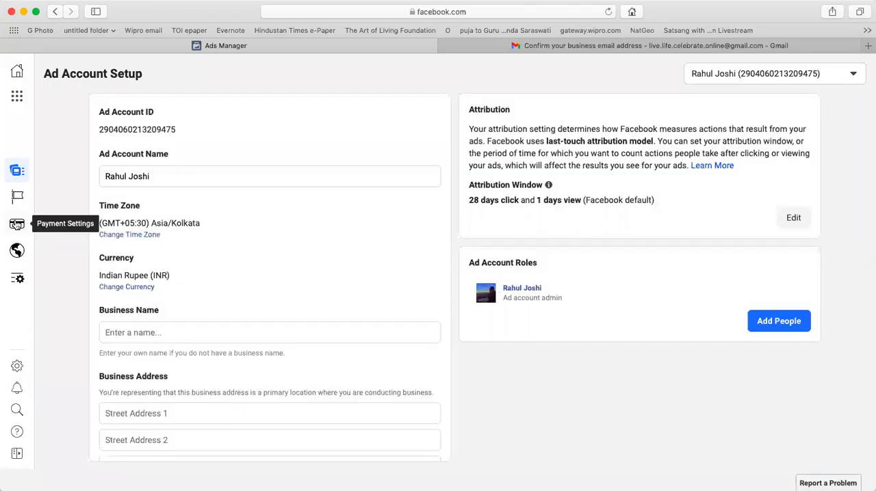
click(16, 224)
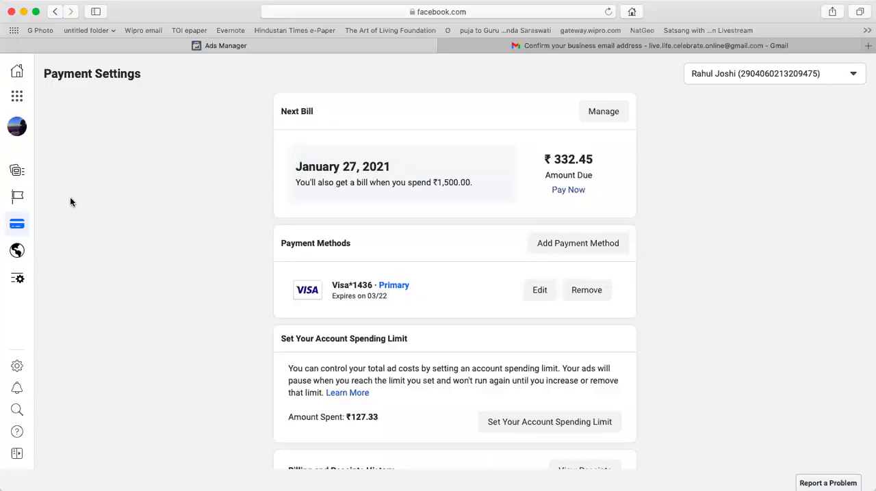
Return to the ad account setup and view the business and personal accounts available for switching.
click(37, 170)
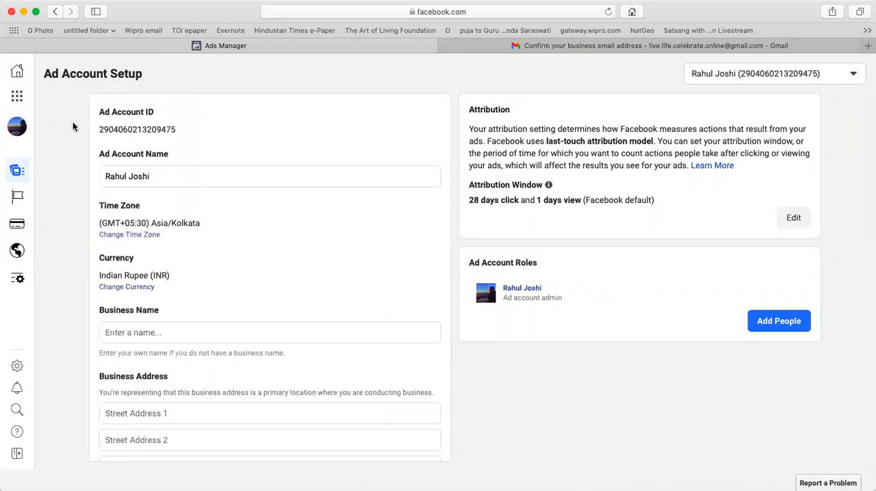
click(17, 125)
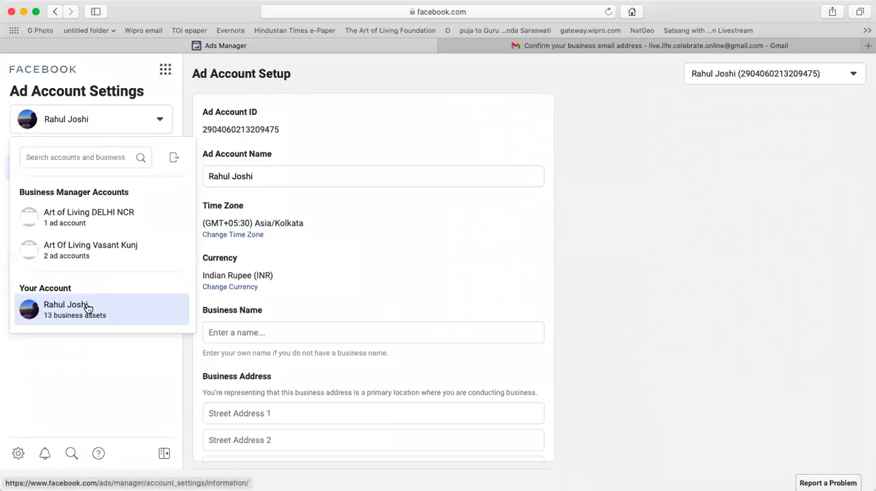
mouse_move(88, 308)
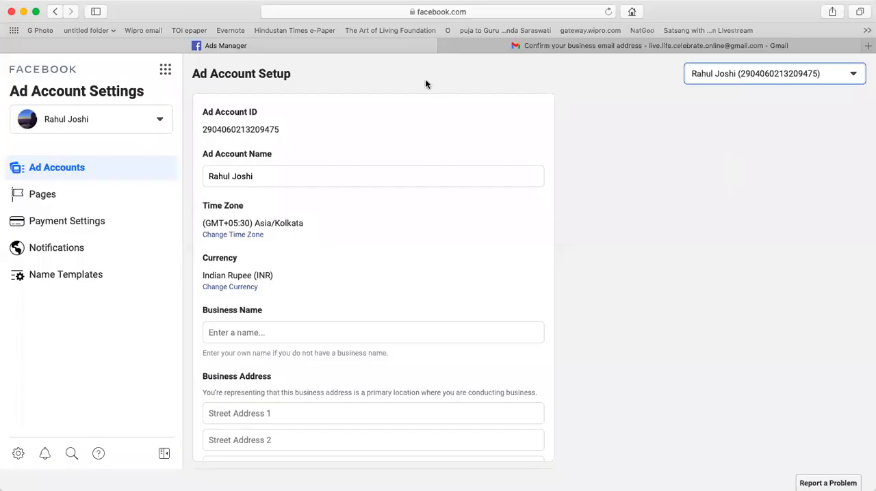
Go back to the facebook.com home page and reopen Ads Manager from there.
click(379, 12)
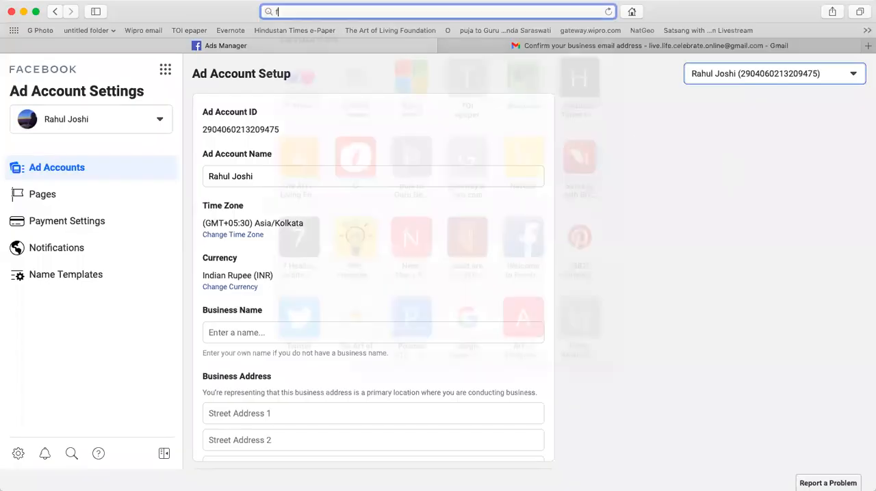
key(BackSpace)
text(facebook.com)
key(Return)
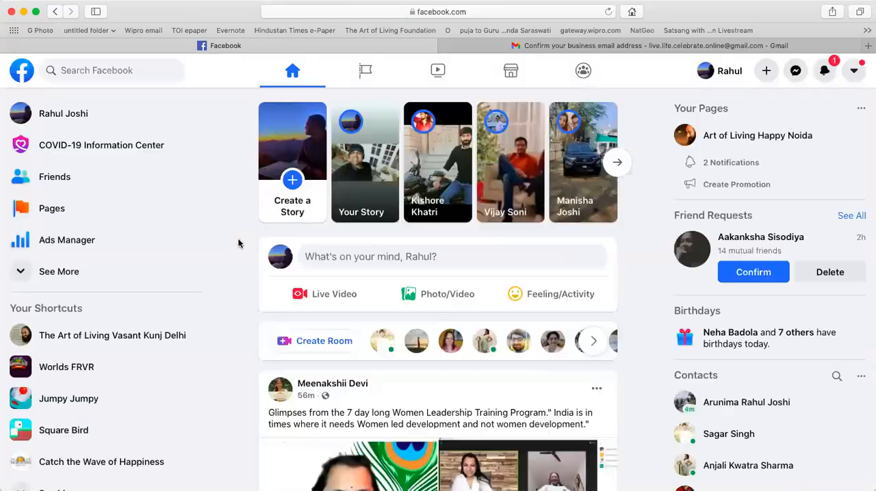
click(64, 243)
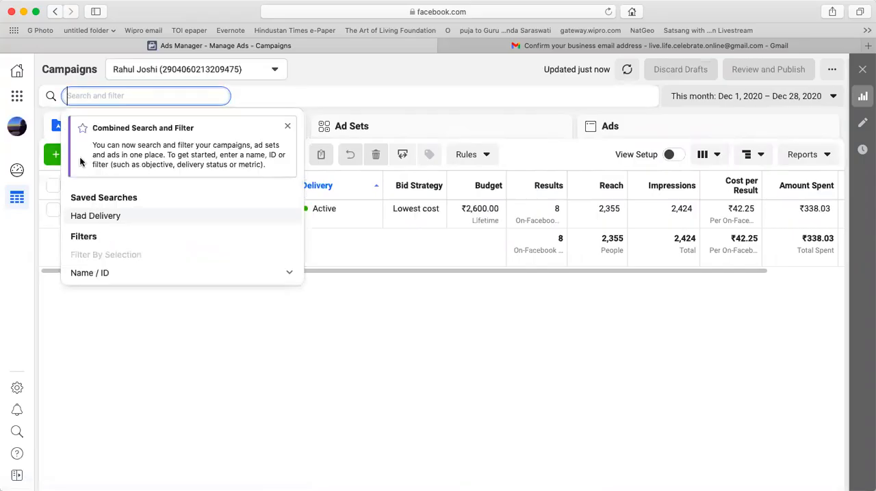
Dismiss the search and filter tip and create a new campaign with the Lead generation objective.
click(287, 129)
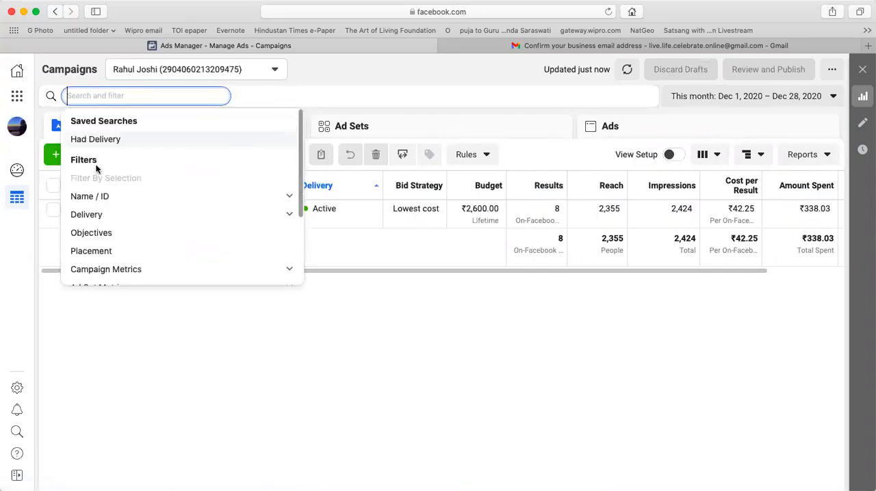
click(169, 401)
click(85, 155)
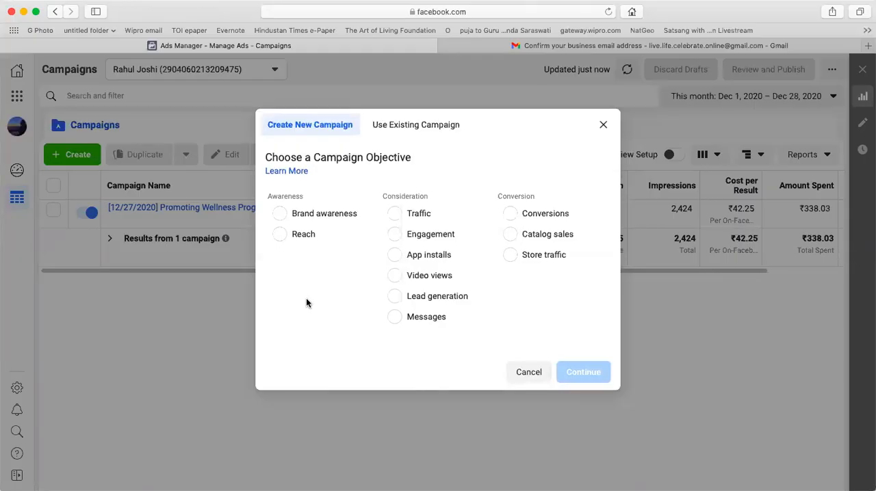
click(395, 299)
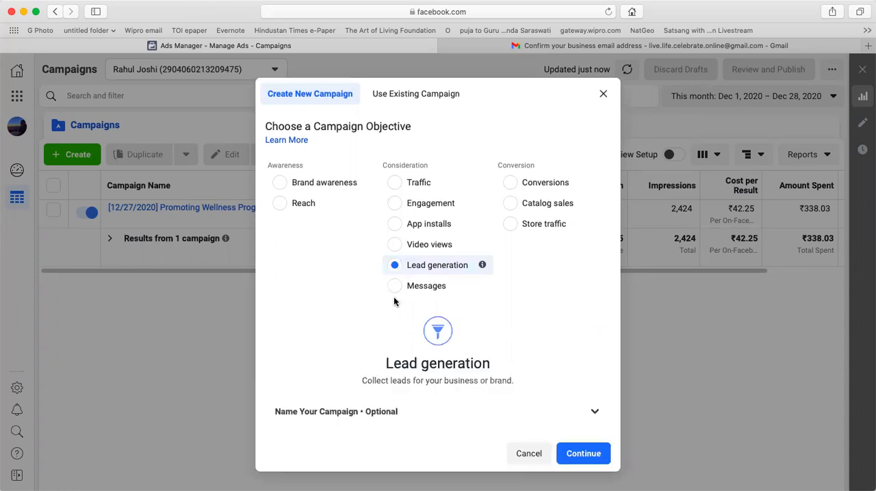
click(577, 454)
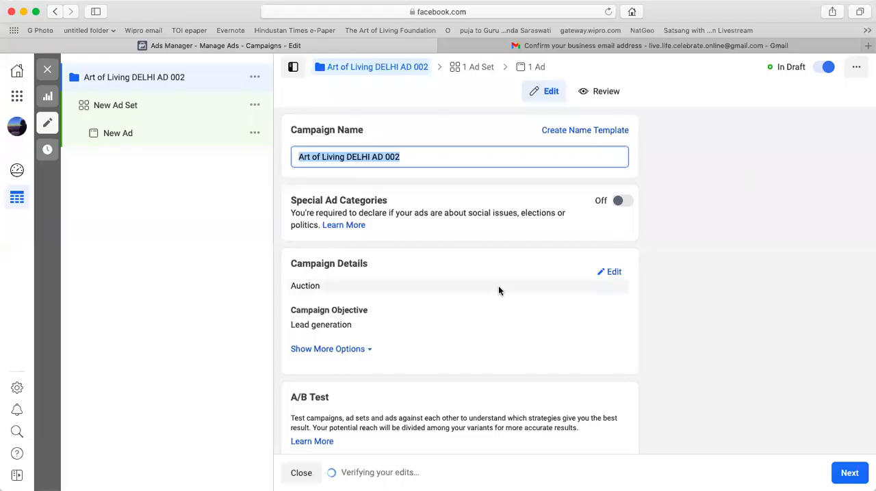
Name the campaign "Art of Living DELHI AD 002" and turn on Campaign Budget Optimization.
scroll(498, 286, down, 2)
scroll(498, 291, down, 5)
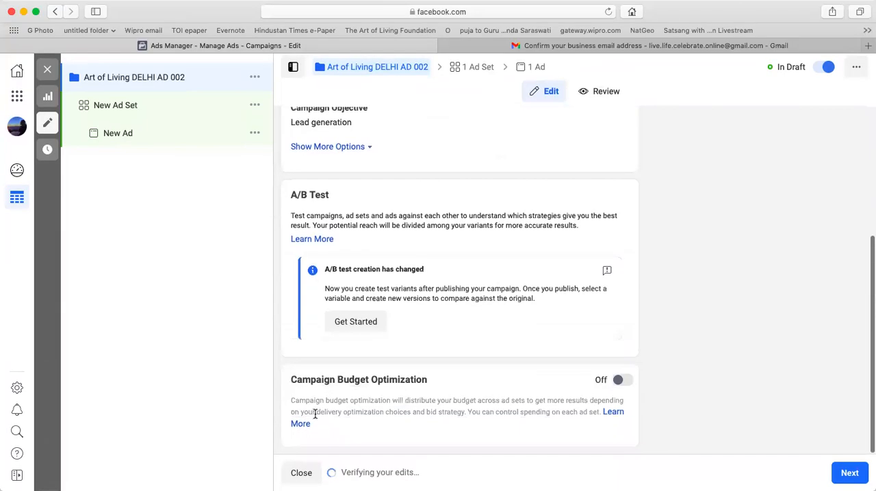
click(623, 375)
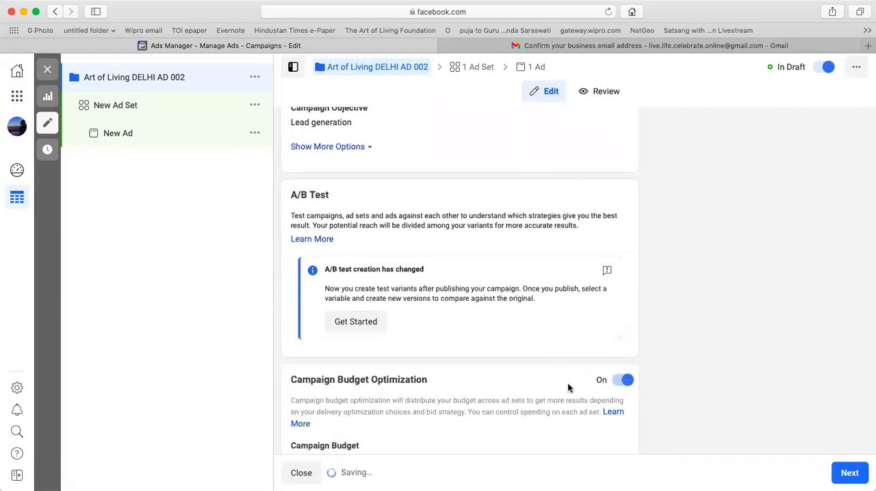
Set the campaign's daily budget to ₹300.00 and continue to the ad set.
scroll(498, 356, down, 4)
click(398, 346)
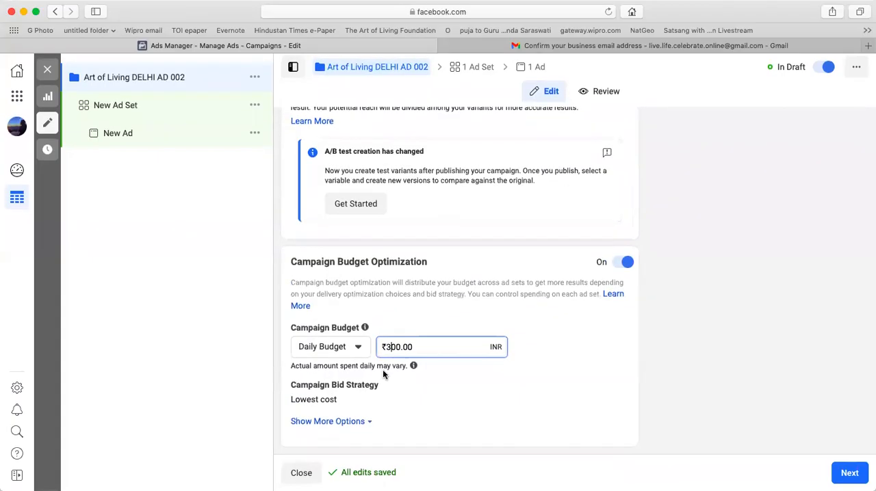
click(849, 473)
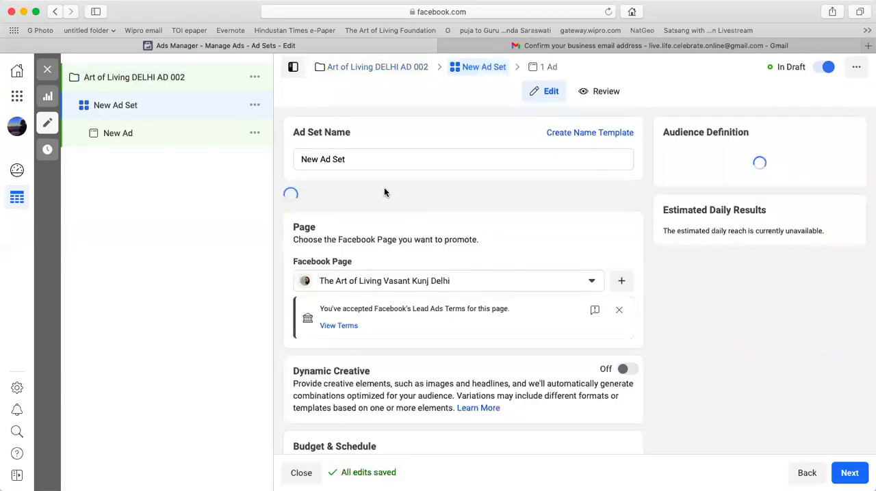
Rename the new ad set as "Art of Living DELHI AD 002".
click(362, 160)
key(super+a)
text(Art of Living DELHI AD 002)
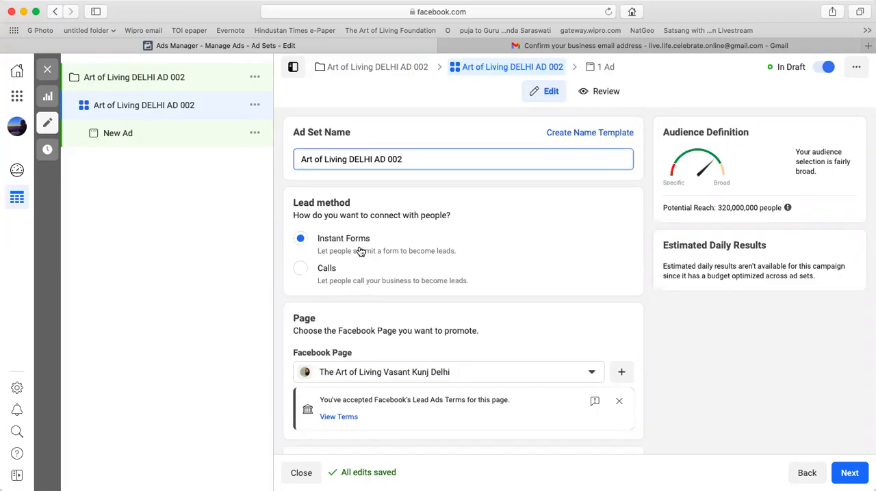
Choose Art of Living Mayur Vihar from the personal pages as the page to promote and accept Facebook's Lead Ads Terms for it.
scroll(360, 252, down, 5)
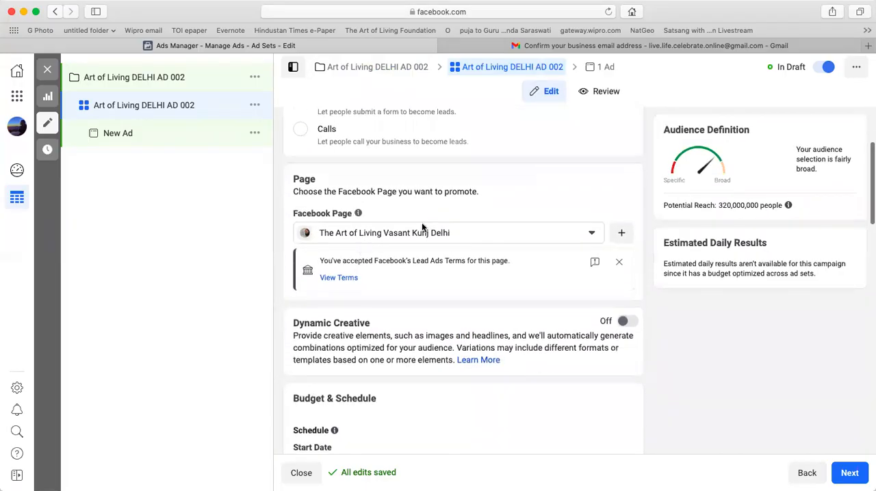
click(593, 235)
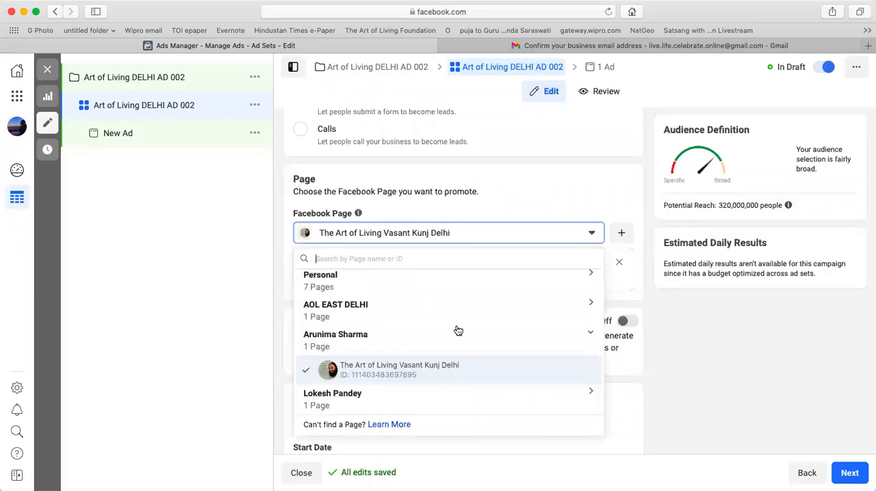
scroll(458, 331, up, 1)
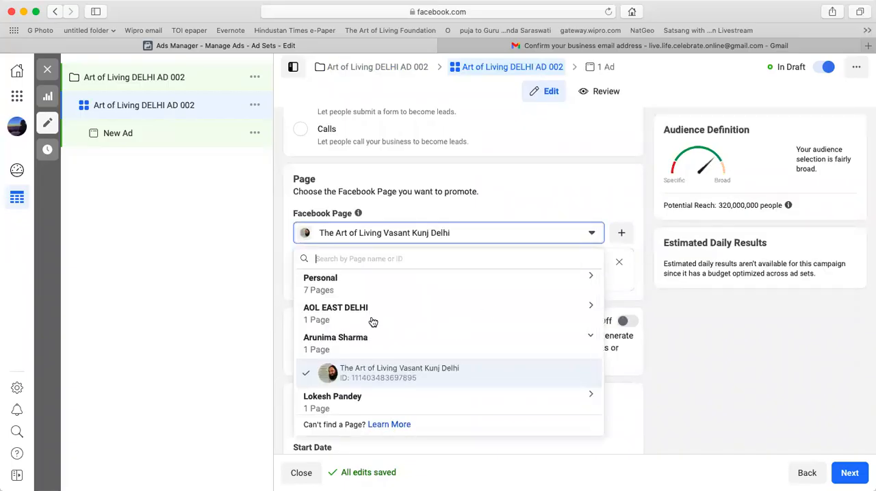
click(337, 291)
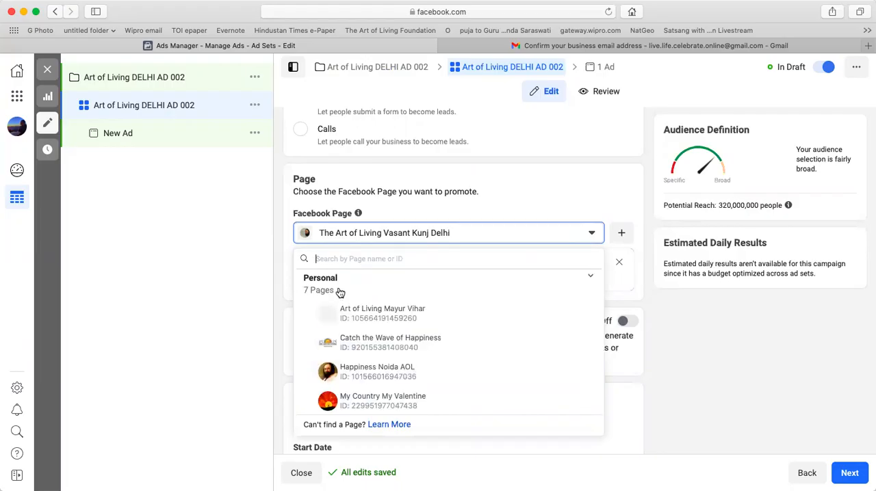
click(371, 314)
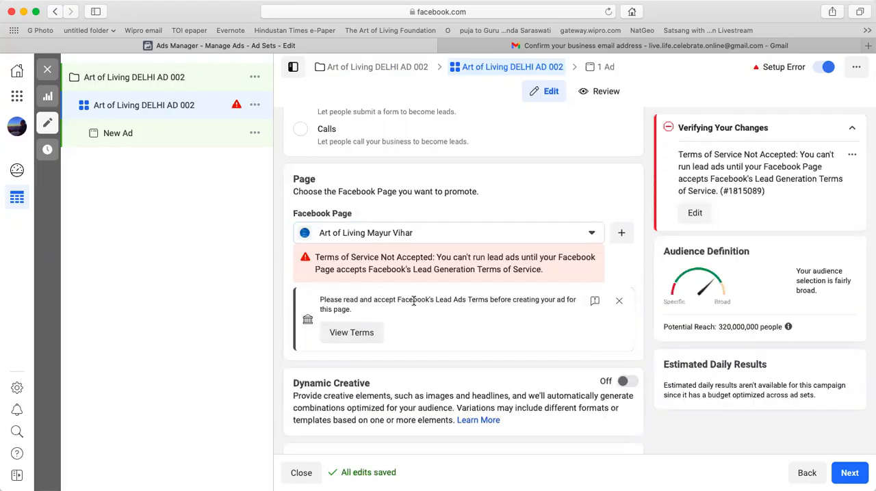
click(348, 338)
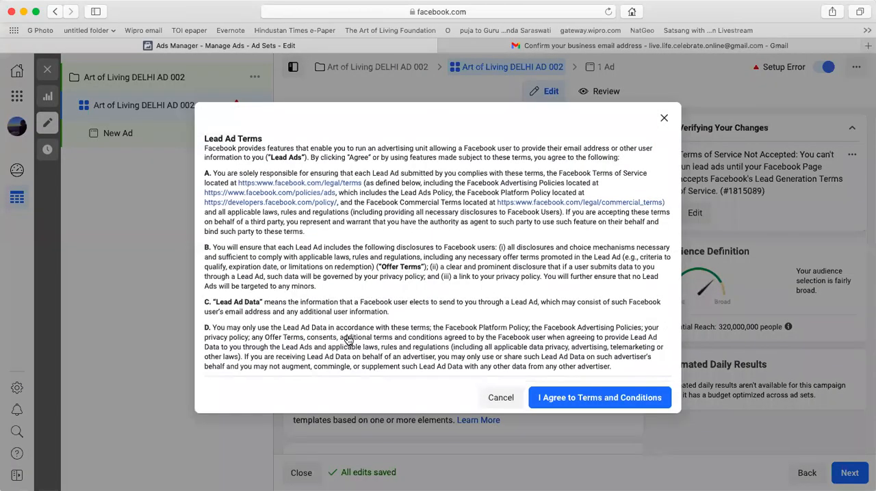
click(601, 399)
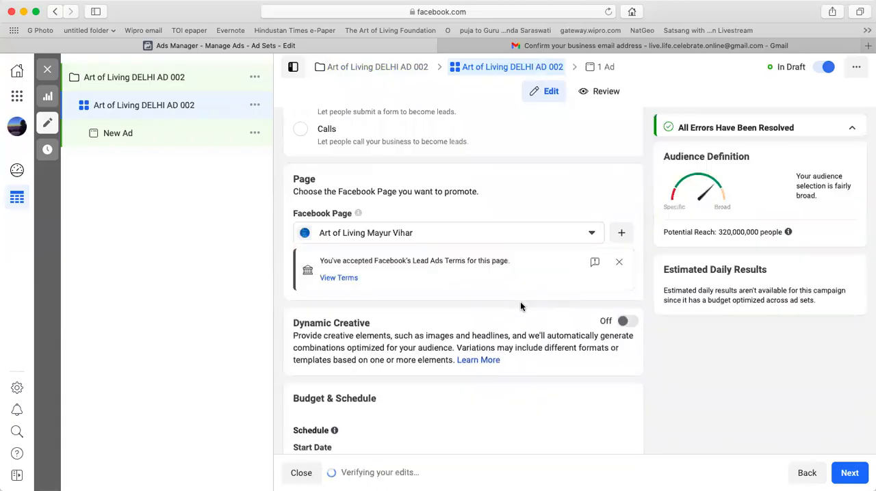
Enable an end date for the ad set's schedule and set it to January 22, 2021.
scroll(453, 331, down, 5)
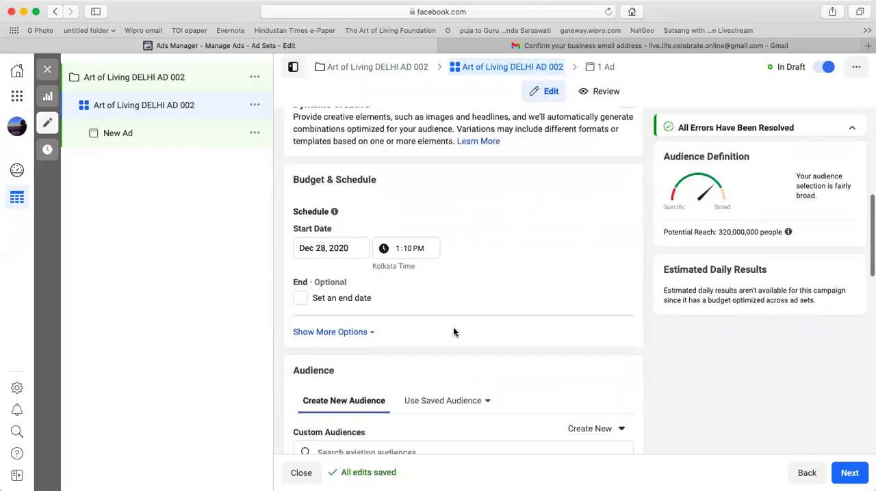
click(300, 298)
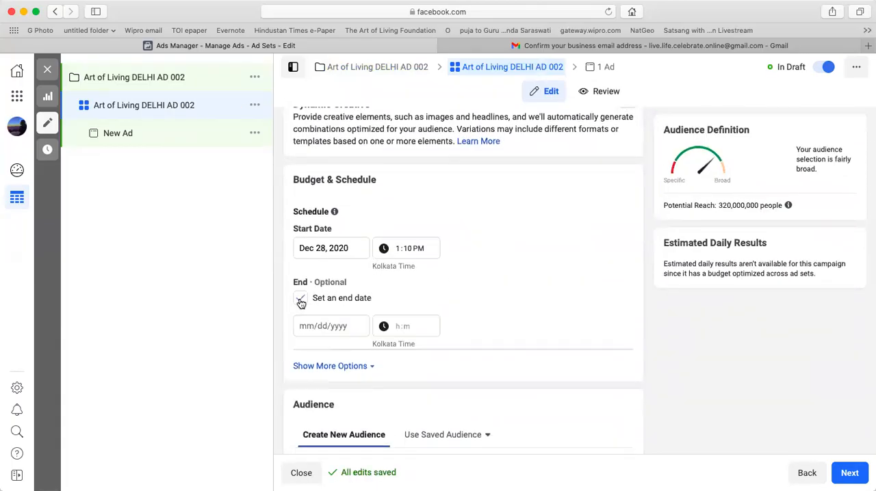
click(355, 329)
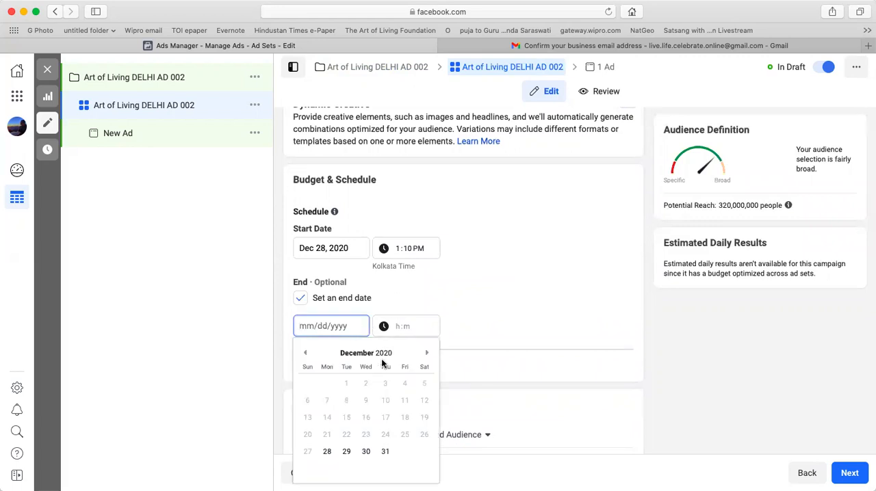
click(427, 352)
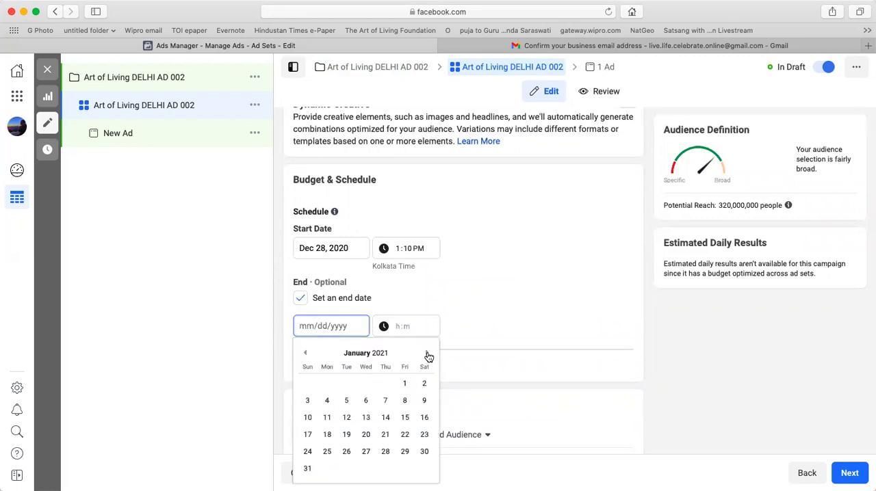
click(405, 435)
Set the audience's maximum age to 60.
scroll(473, 350, down, 3)
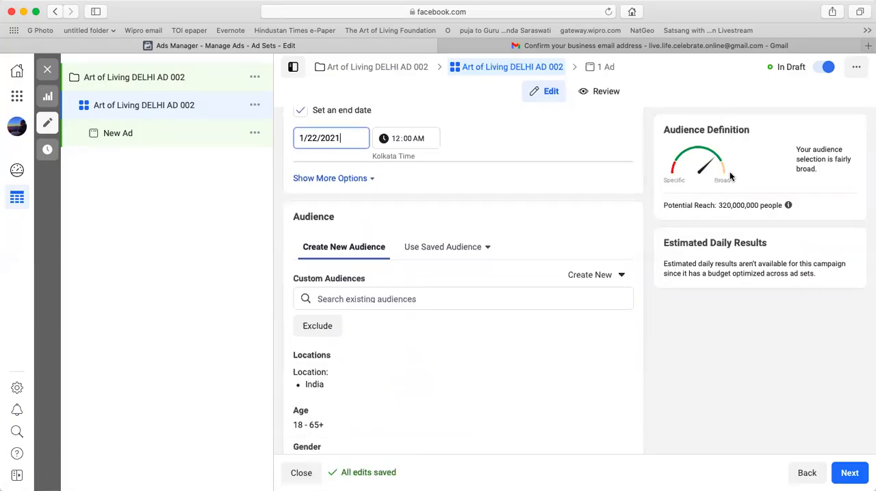
scroll(729, 177, down, 2)
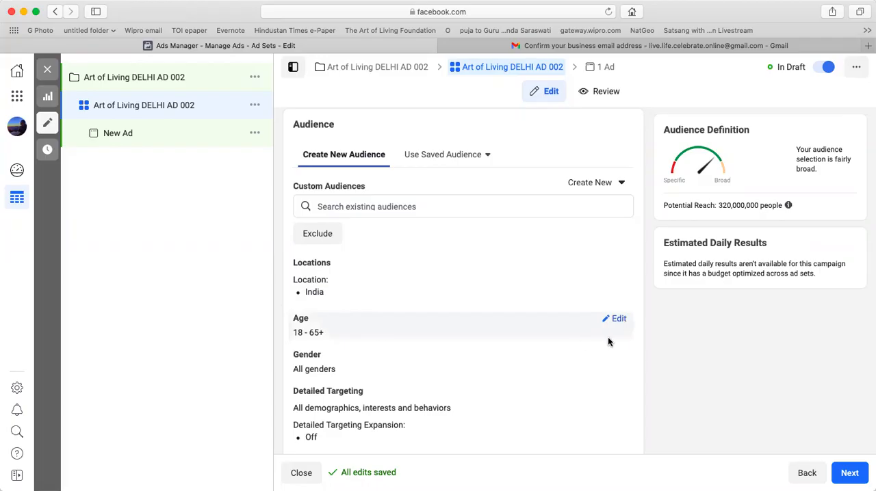
click(619, 319)
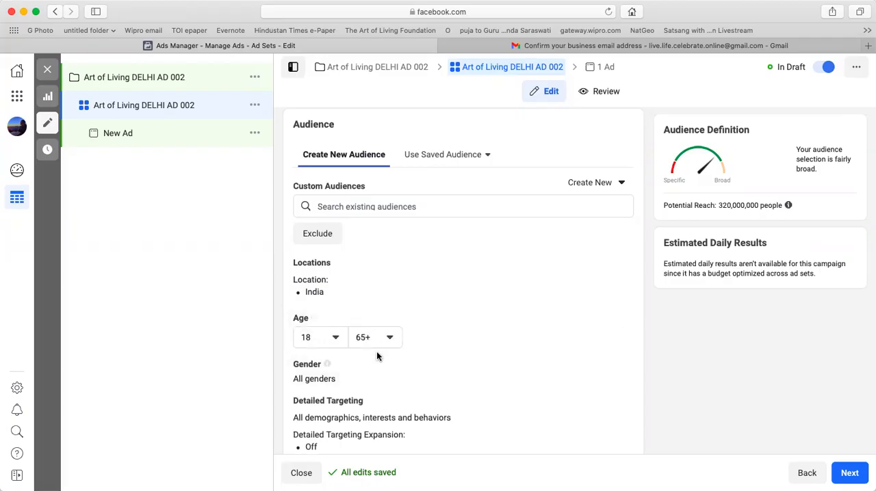
click(385, 342)
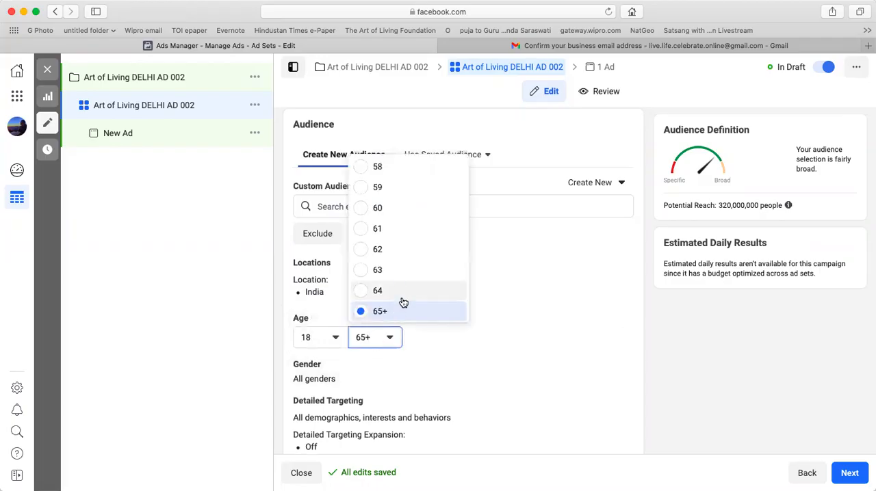
click(396, 208)
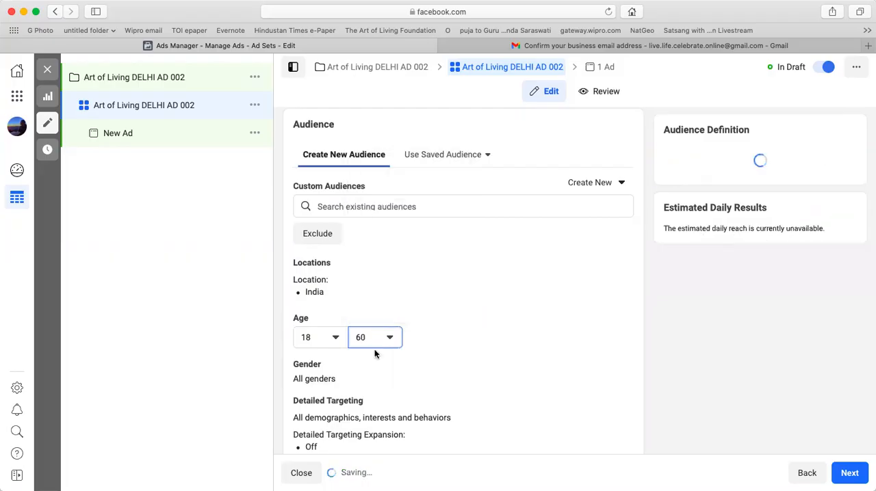
Add English (All) and Hindi as the audience's languages.
scroll(368, 391, down, 2)
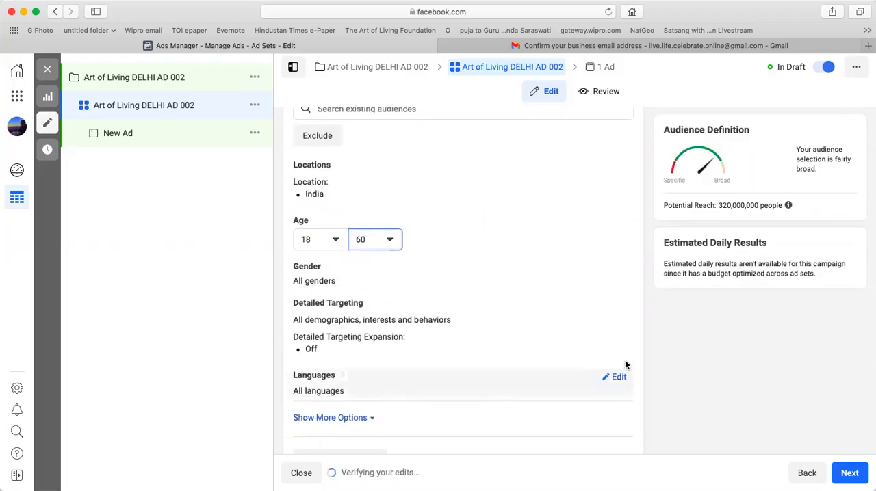
click(615, 376)
click(406, 397)
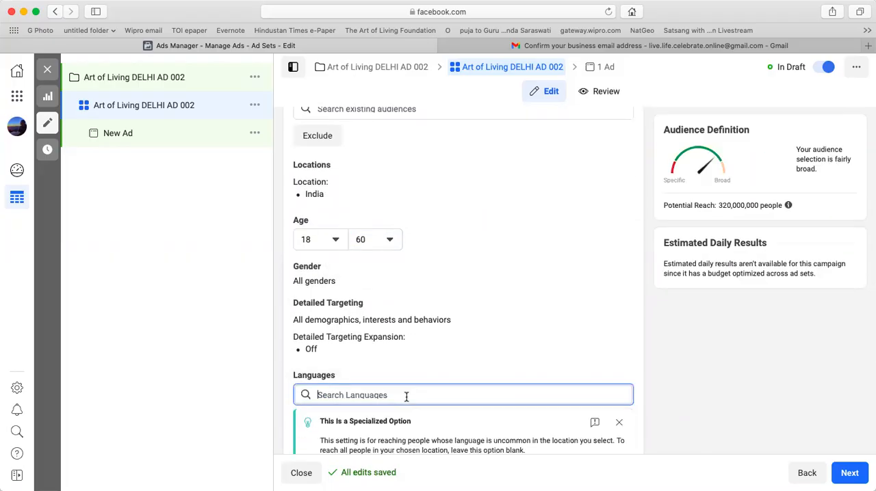
text(engl)
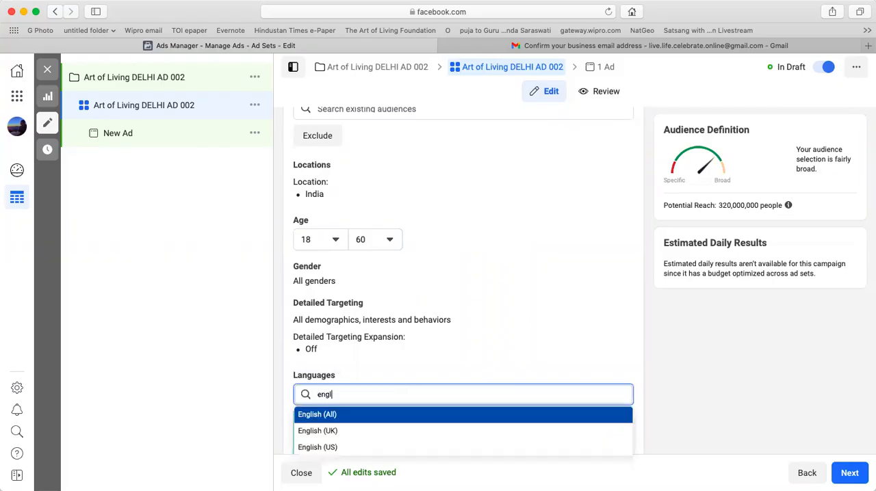
click(369, 414)
text(hindi)
click(358, 448)
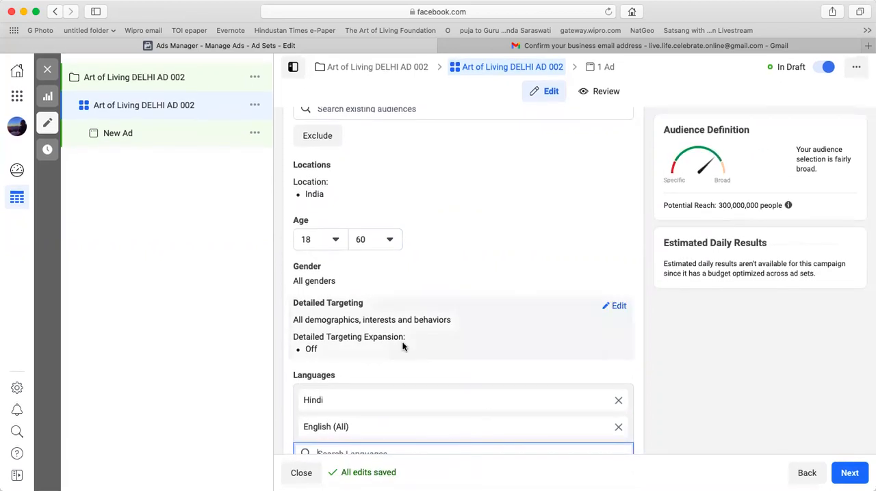
Set the audience locations to the state of Delhi, India, and the city of Mumbai, Maharashtra.
scroll(402, 342, up, 5)
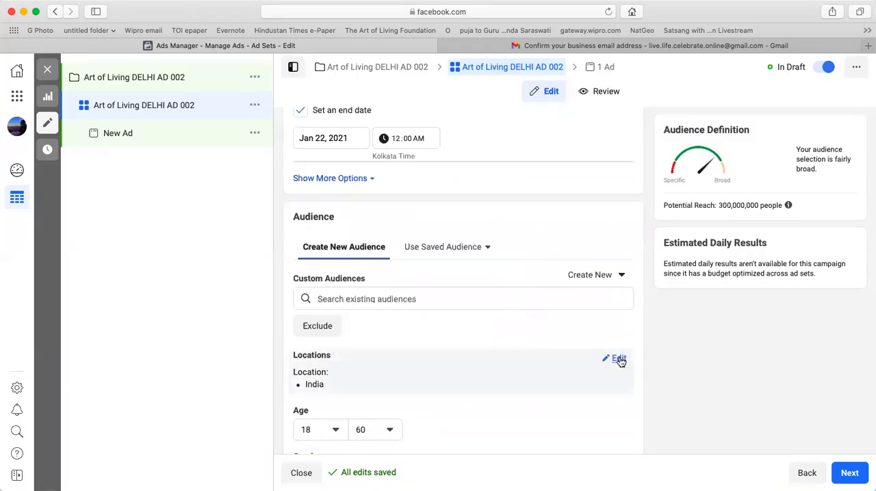
click(619, 360)
scroll(452, 404, down, 3)
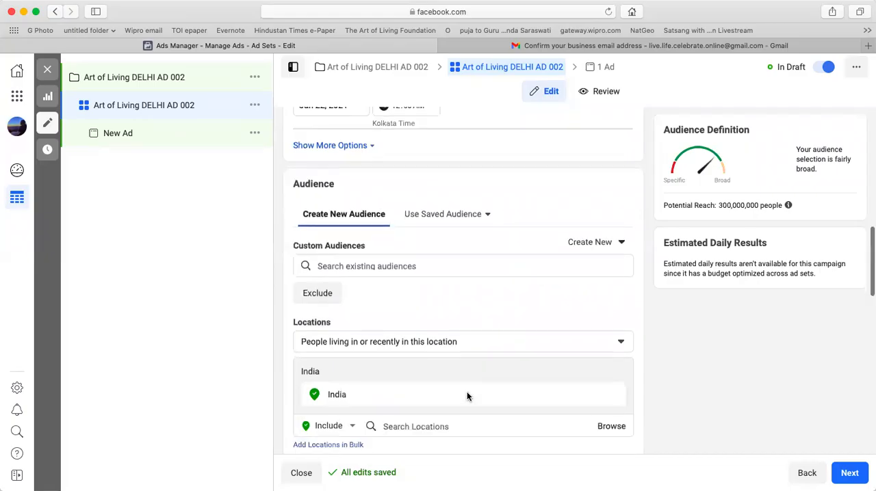
click(401, 366)
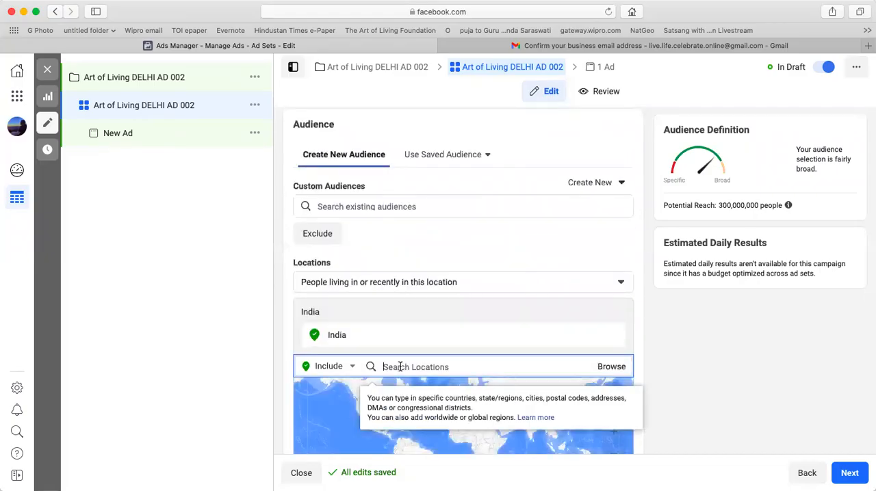
text(DELHi)
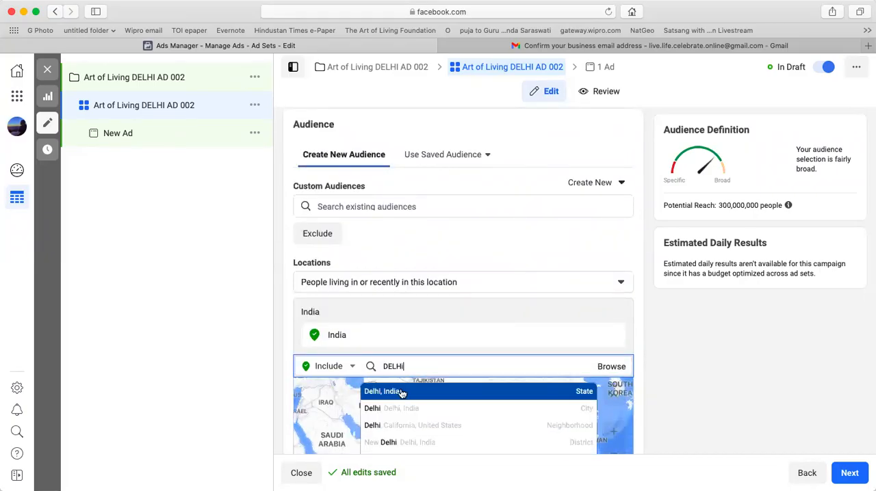
click(400, 393)
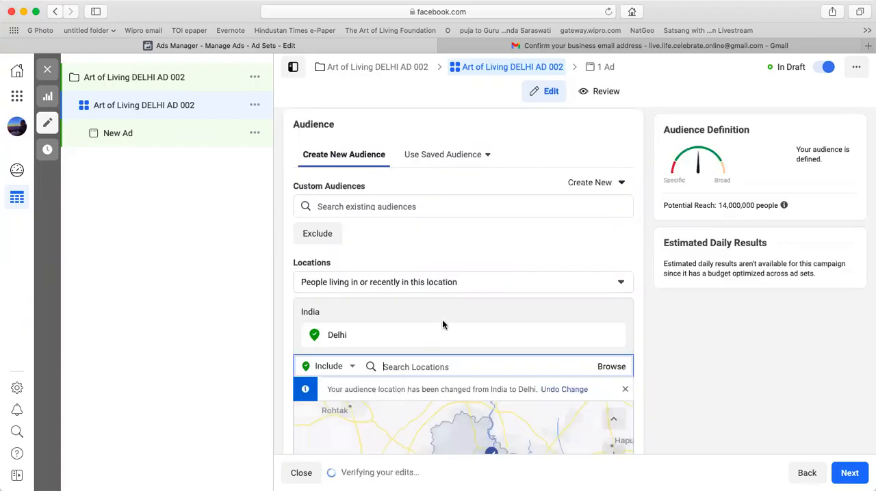
scroll(447, 315, down, 2)
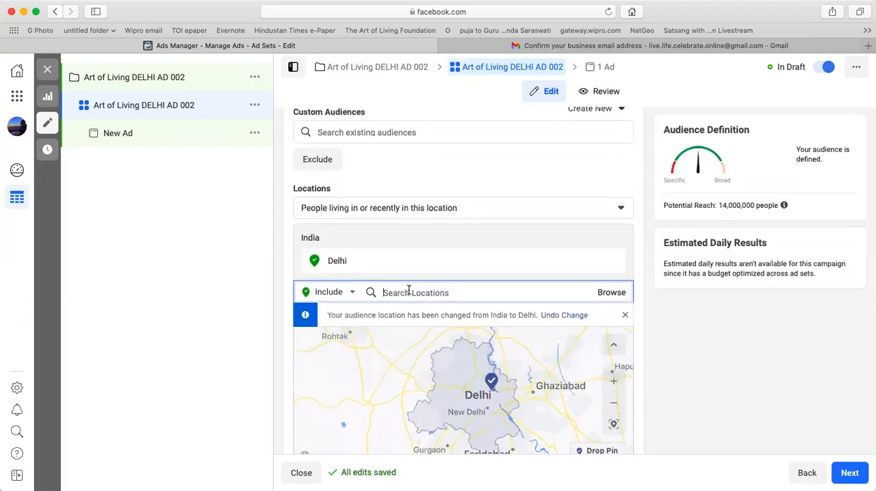
text(Mu)
click(429, 319)
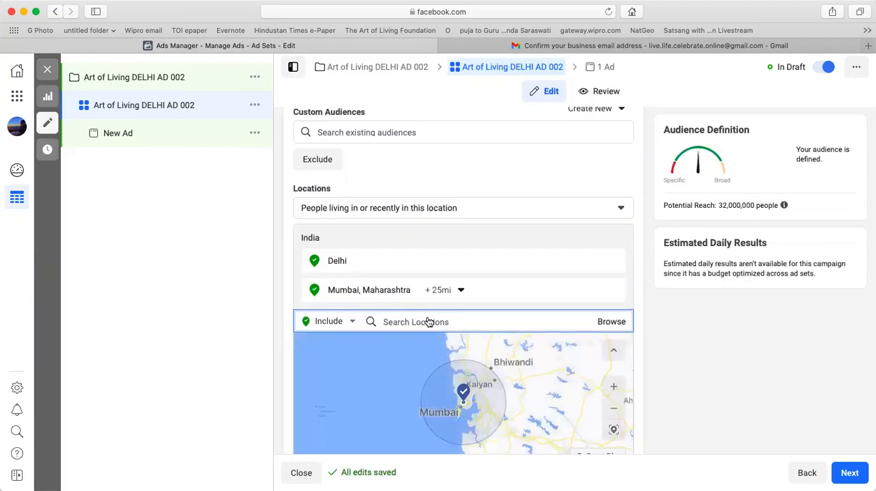
Open the ad set audience's detailed targeting for editing.
scroll(429, 322, down, 5)
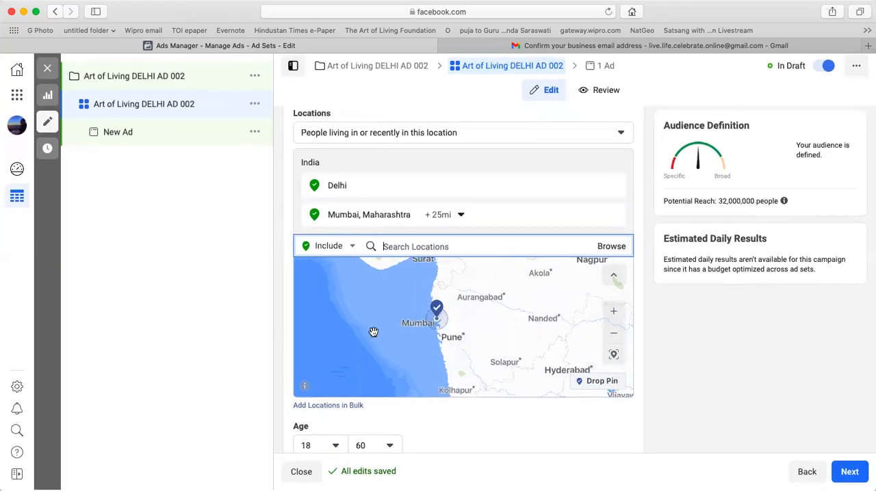
scroll(499, 445, down, 5)
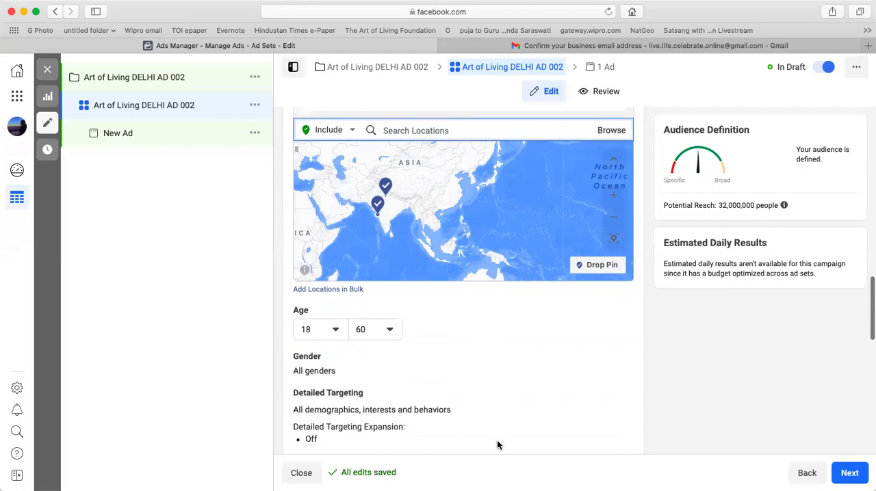
scroll(497, 445, down, 4)
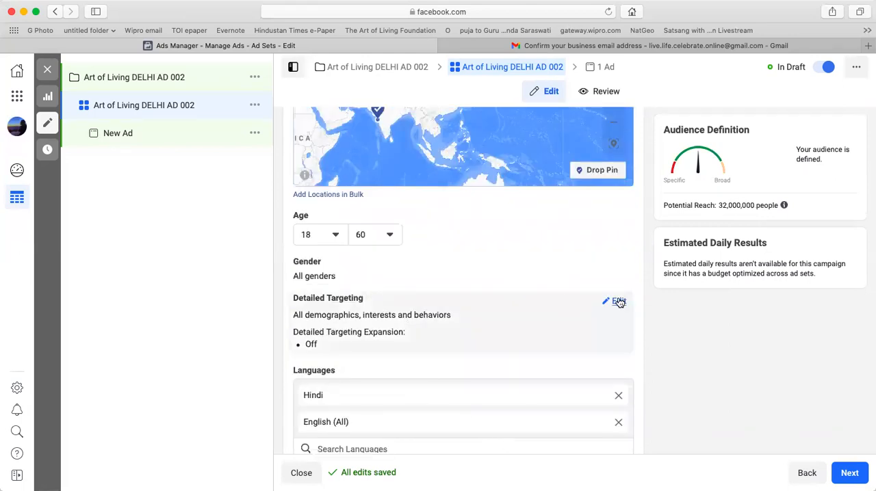
click(617, 301)
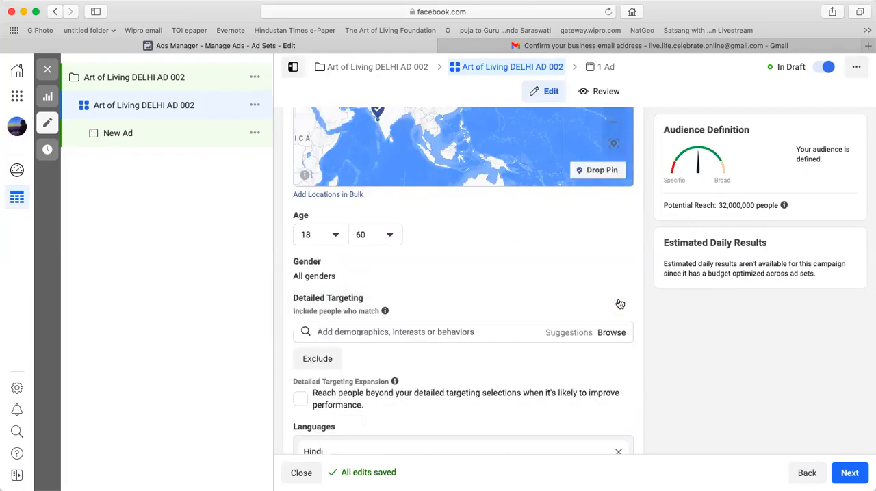
click(437, 335)
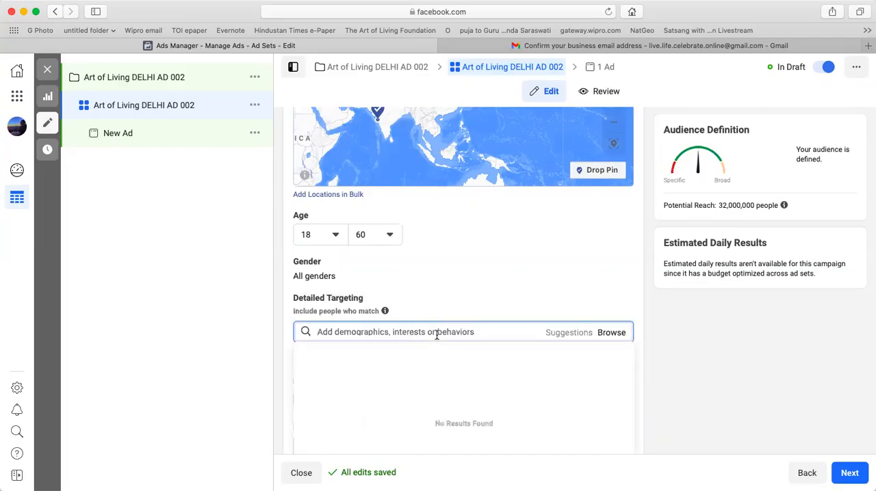
scroll(436, 335, down, 3)
text(well)
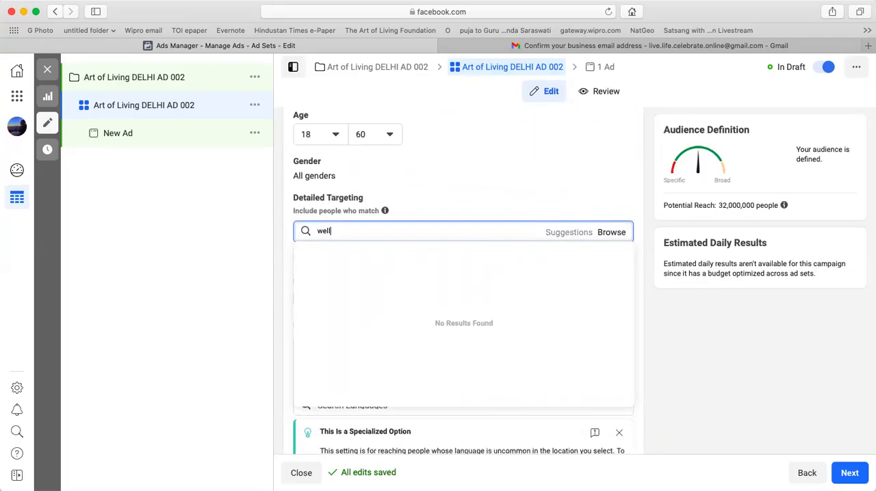
key(BackSpace)
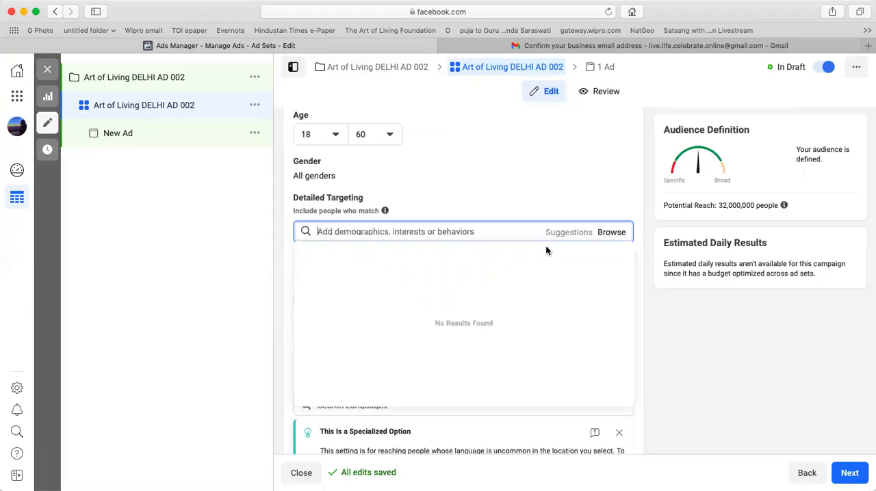
Add Yoga from the Fitness and wellness interests to the audience's detailed targeting.
click(609, 233)
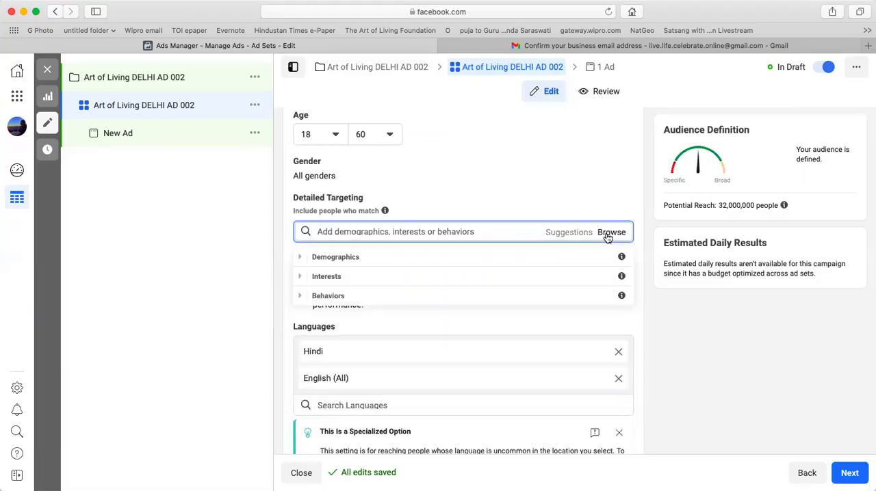
click(300, 278)
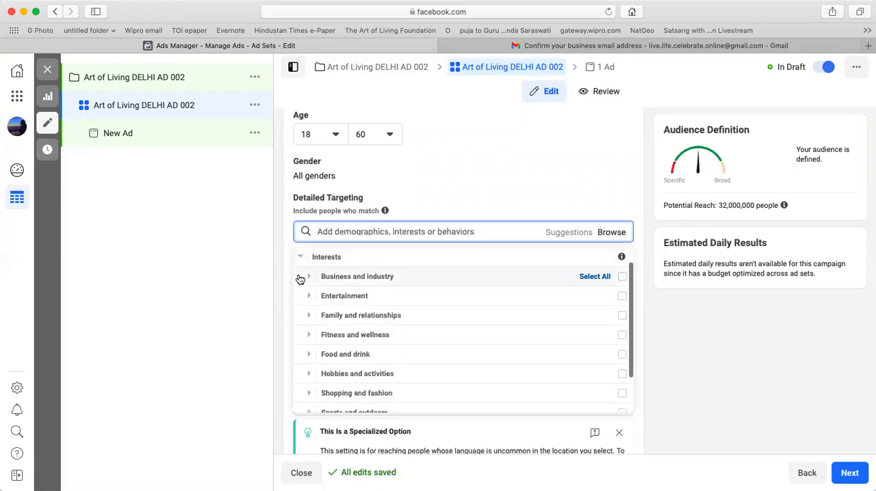
click(308, 335)
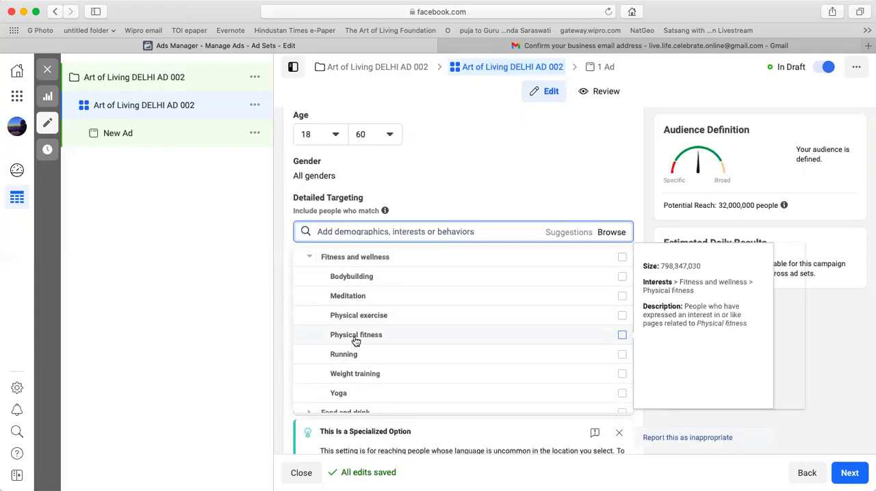
click(356, 395)
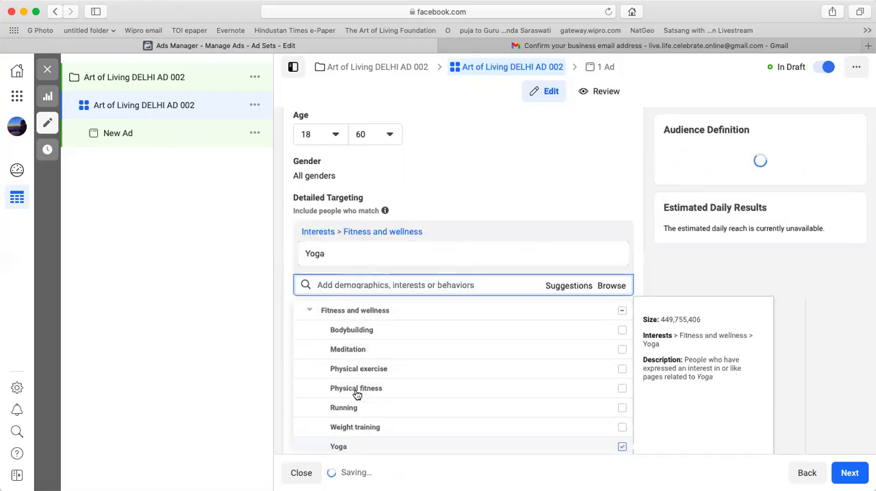
click(240, 281)
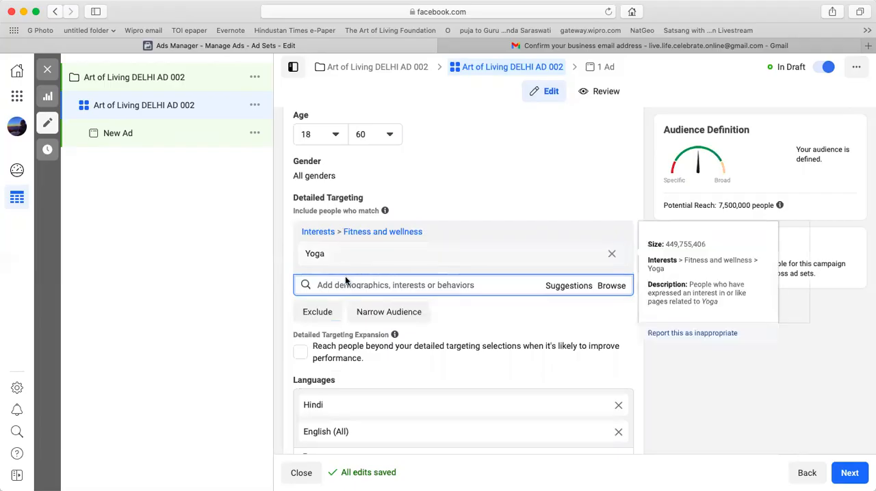
Add the Wellness interest and the Frequent Travelers behavior to the audience's detailed targeting.
text(well)
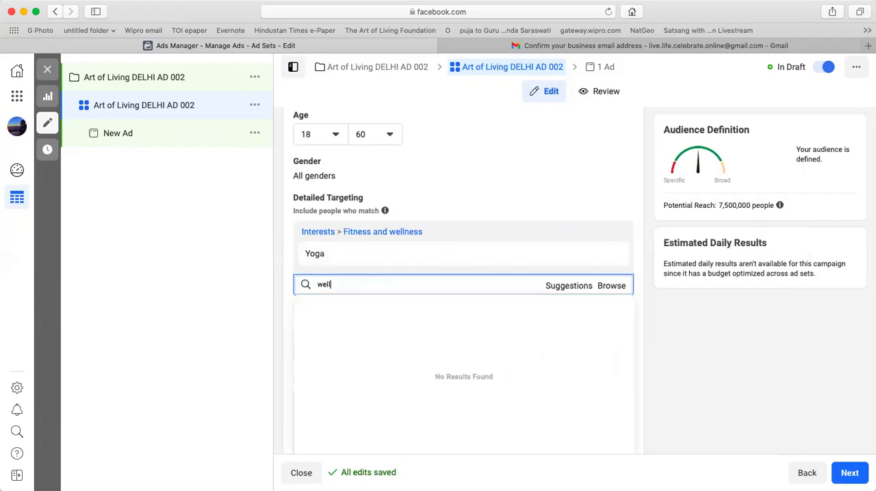
text(ness)
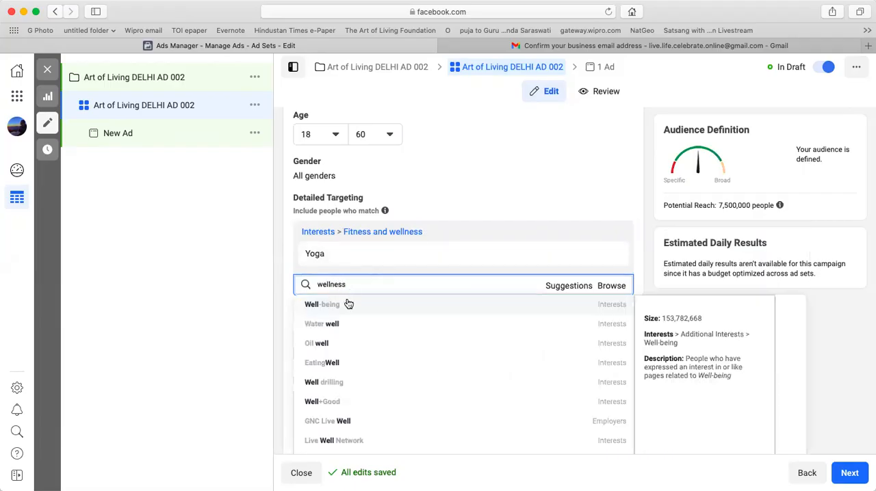
click(348, 309)
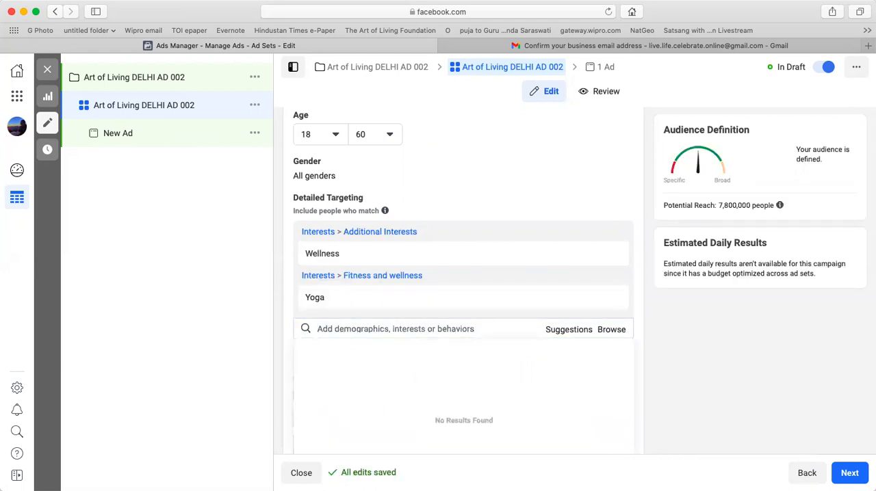
click(342, 327)
text(travel)
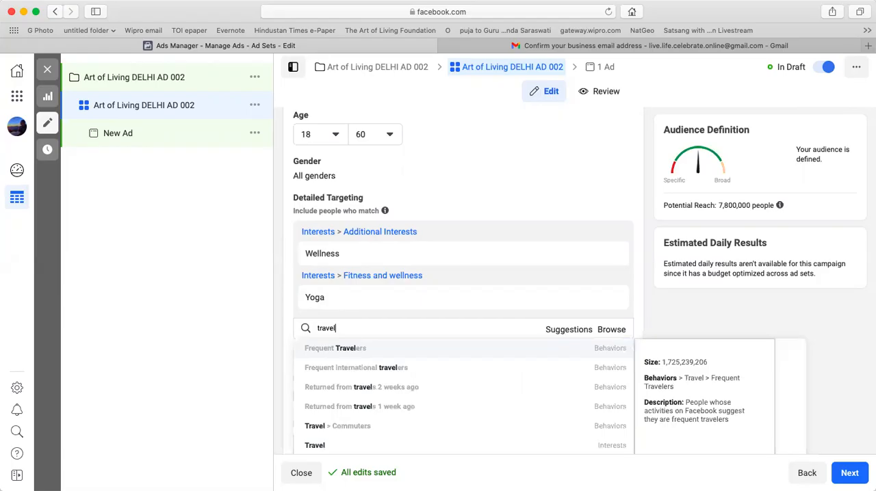
click(373, 354)
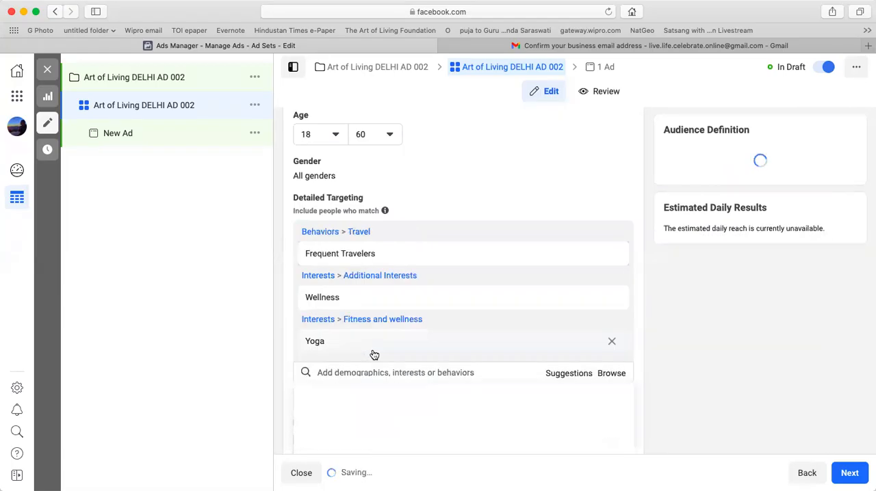
Add the field of study Master of Business Administration to the audience's detailed targeting.
scroll(373, 342, down, 3)
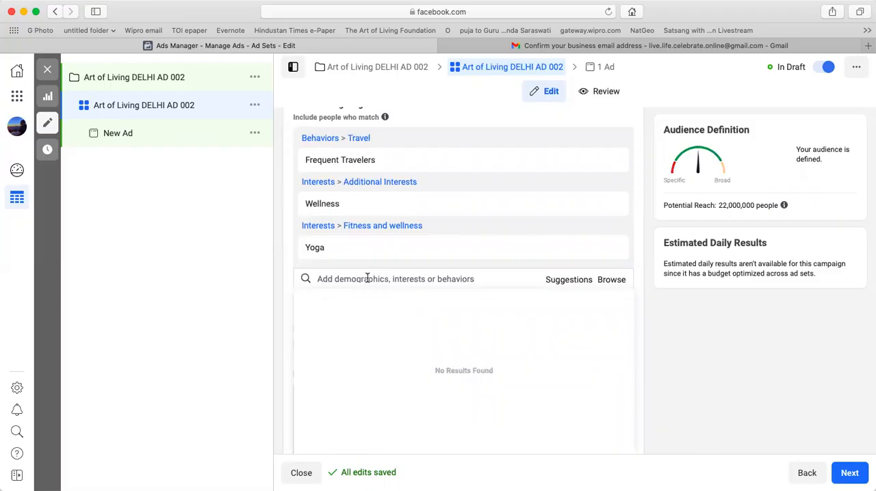
text(Master)
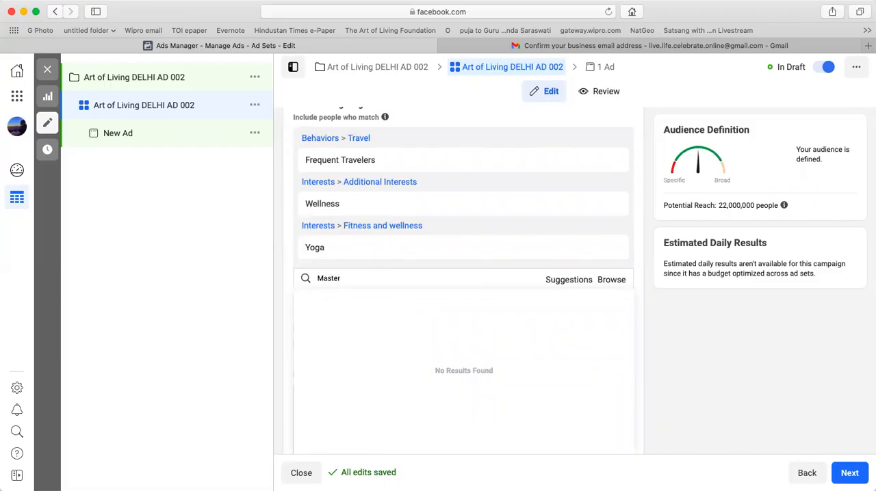
text( if)
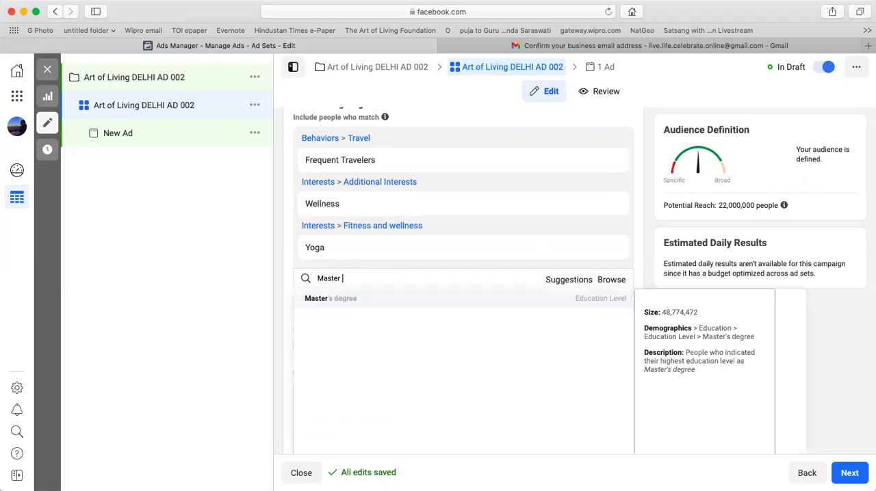
text(of b)
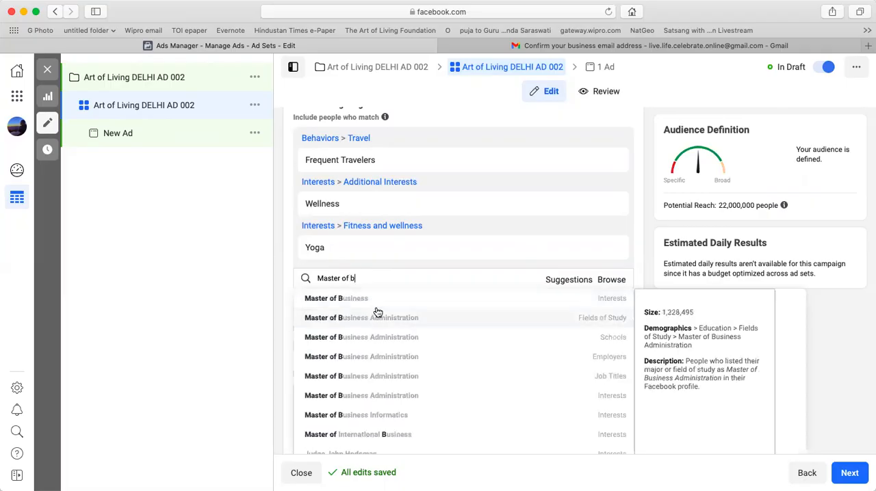
click(374, 320)
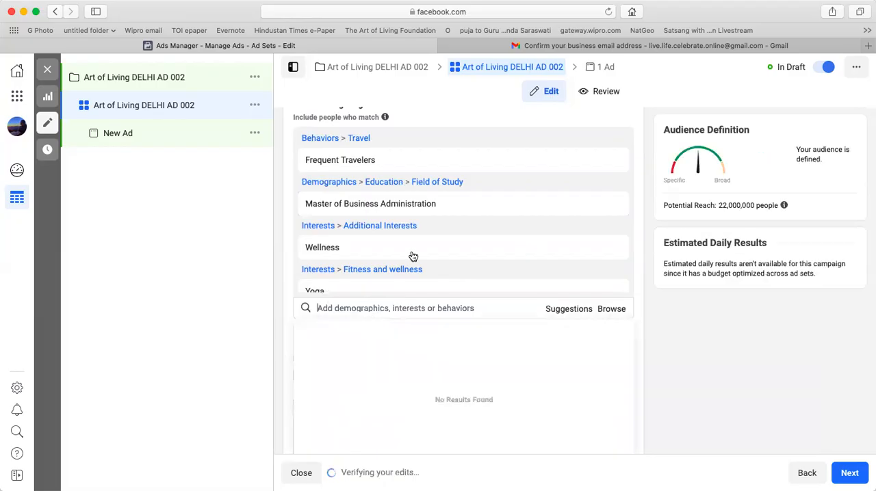
scroll(417, 253, down, 1)
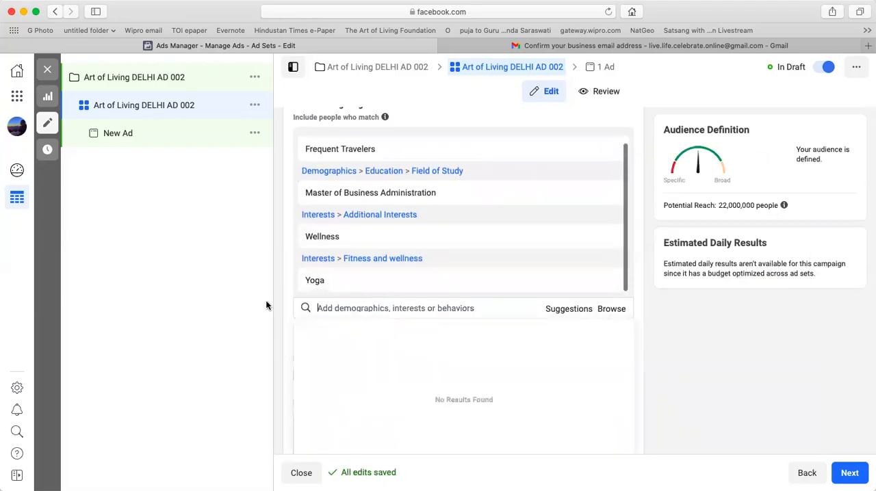
click(243, 315)
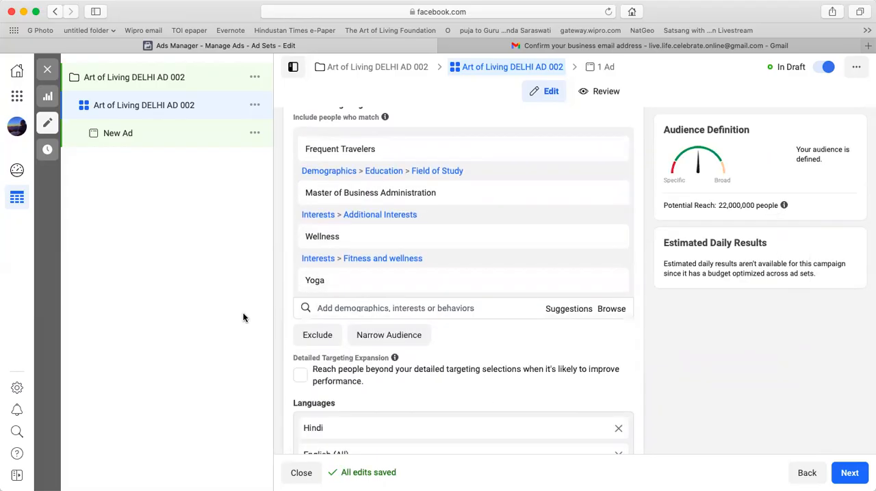
Continue from the ad set to the ad settings and name the ad Art of Living DELHI AD 002.
scroll(455, 377, down, 2)
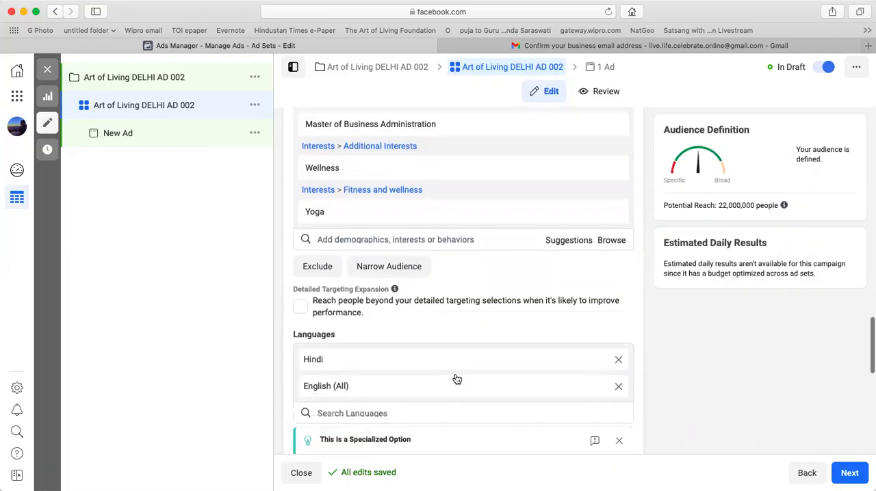
scroll(457, 379, down, 8)
scroll(454, 373, down, 6)
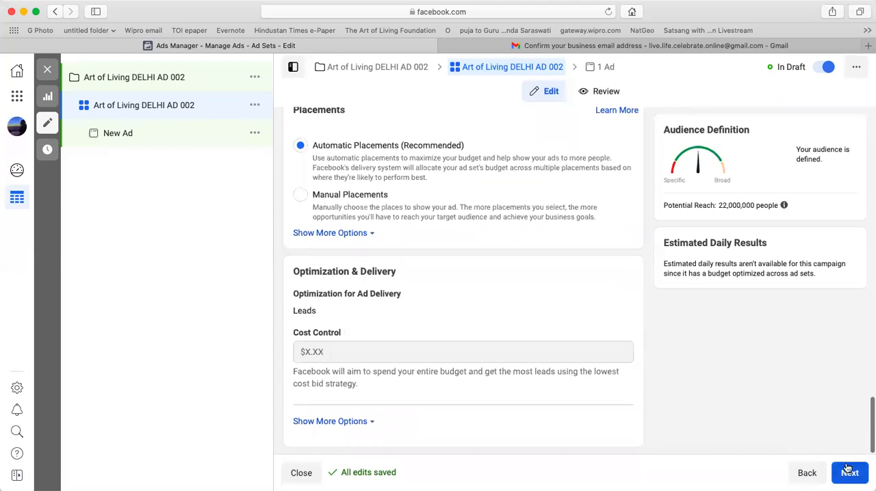
click(847, 471)
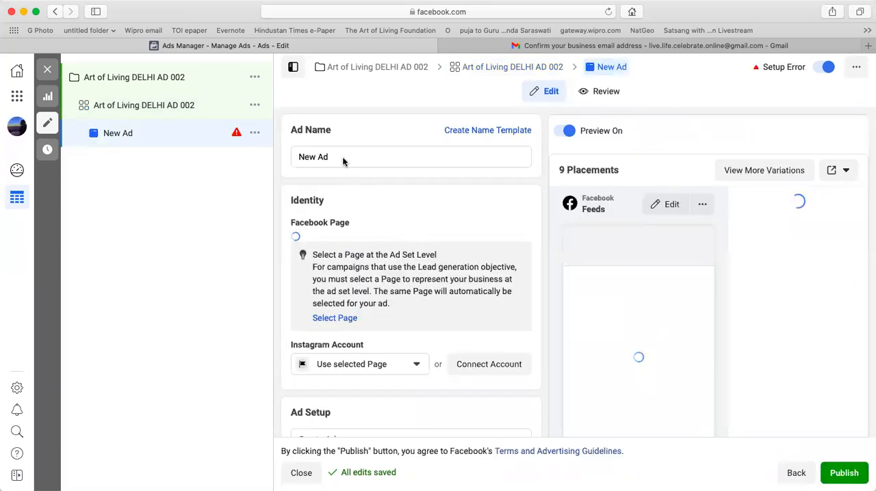
drag(342, 156, 217, 153)
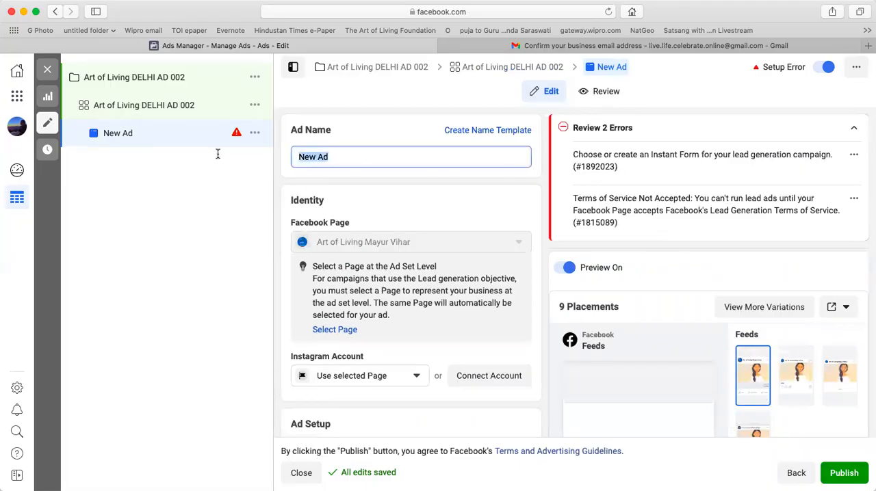
text(Art of Living DELHI AD 002)
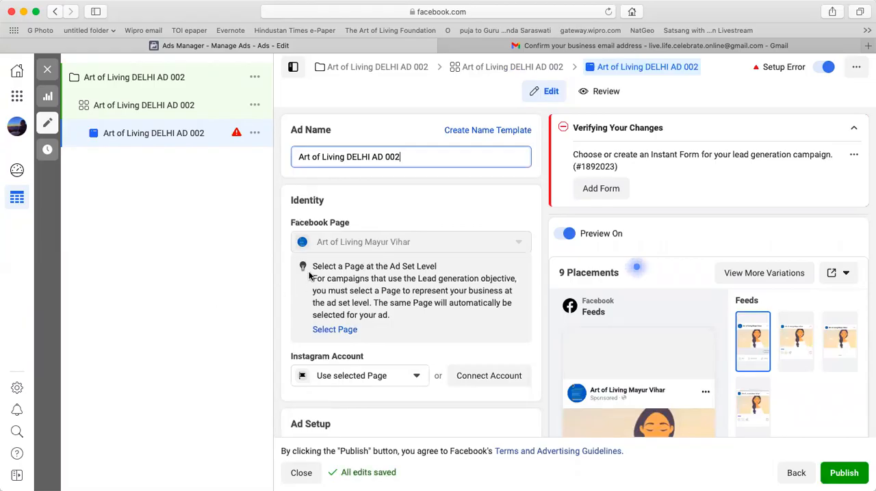
Replace the ad's media with the account image HM4.0 FB 001.jpg, keeping the default crop for all placements.
scroll(410, 287, down, 2)
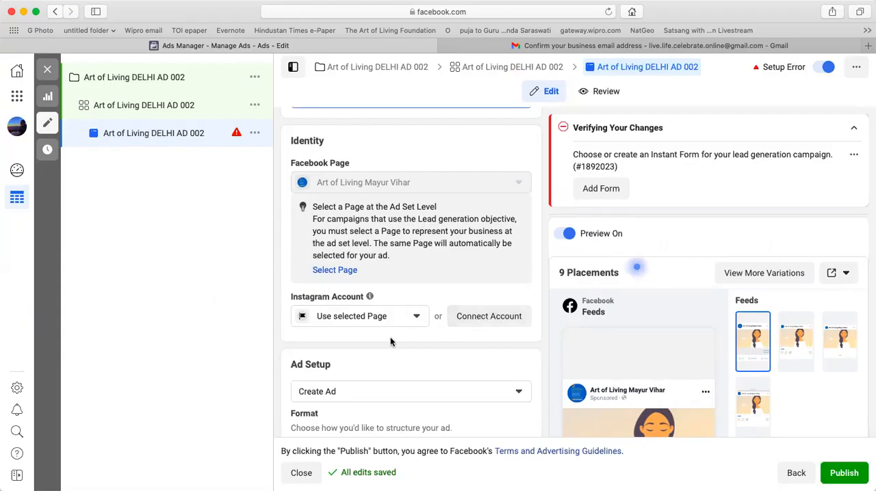
scroll(387, 343, down, 5)
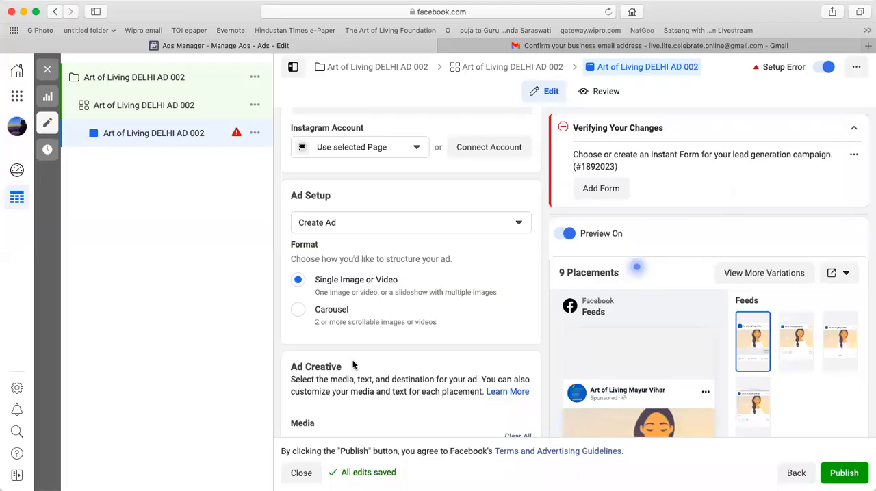
scroll(353, 366, down, 2)
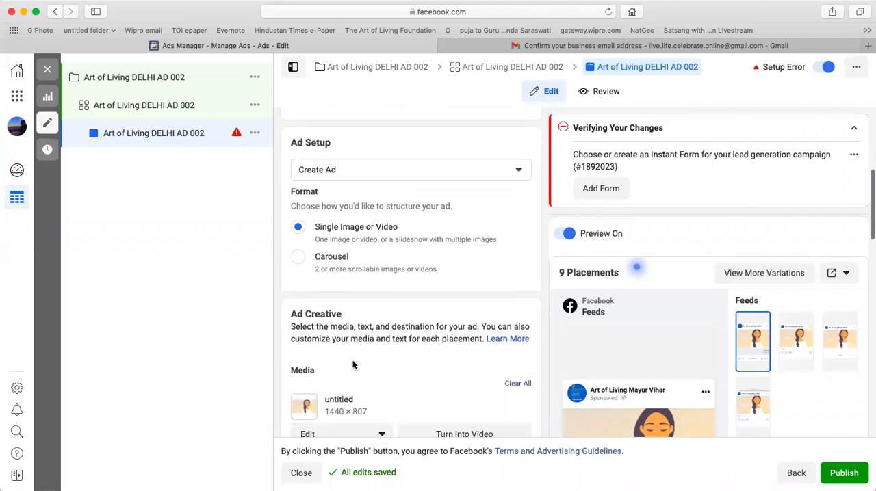
scroll(354, 363, down, 2)
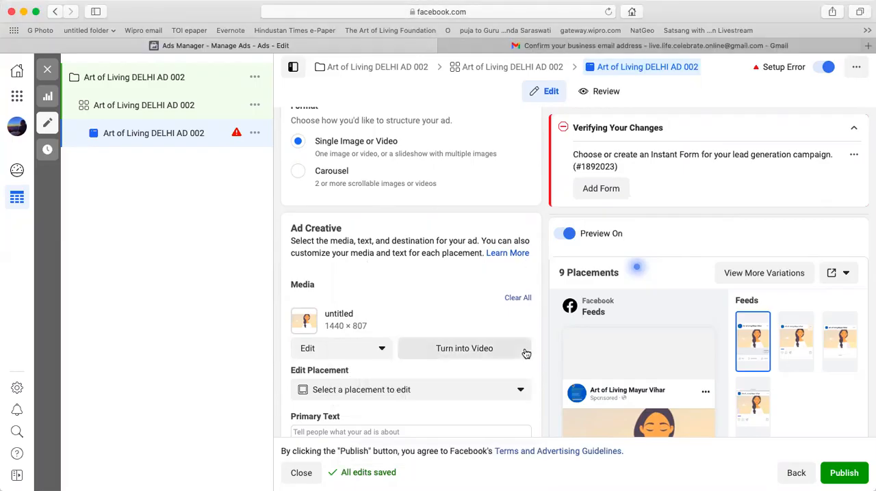
scroll(463, 319, down, 2)
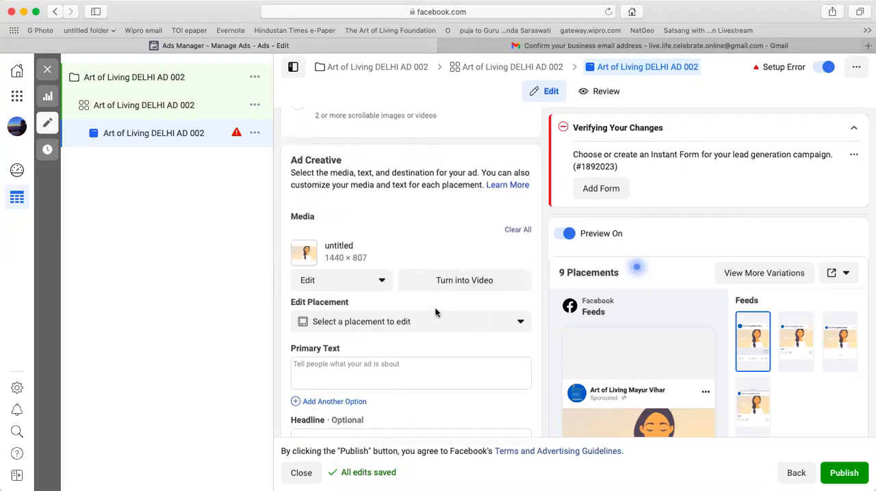
click(382, 279)
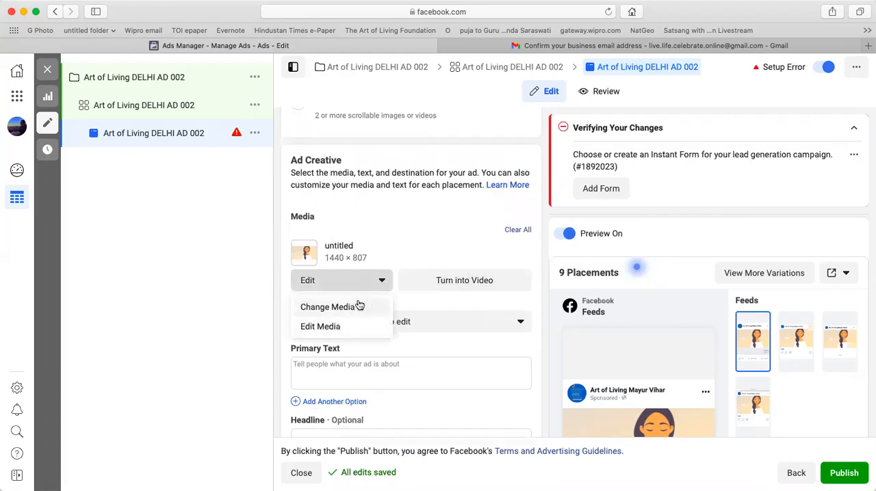
click(361, 303)
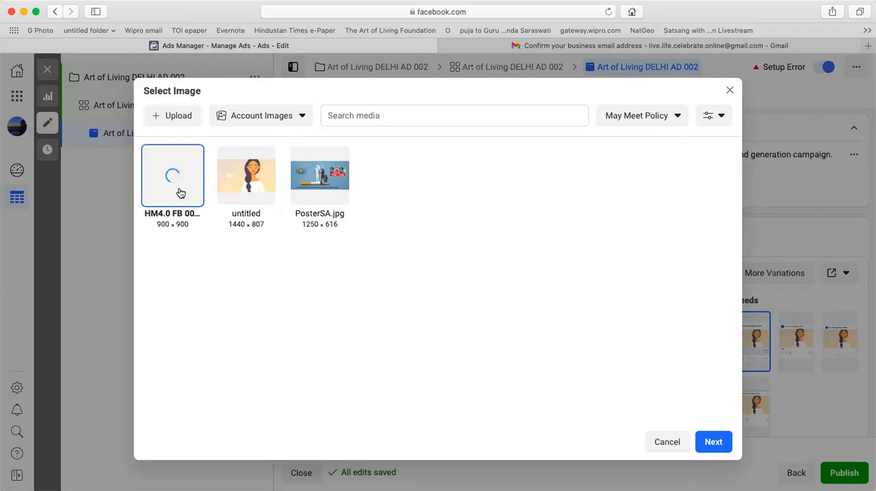
click(713, 443)
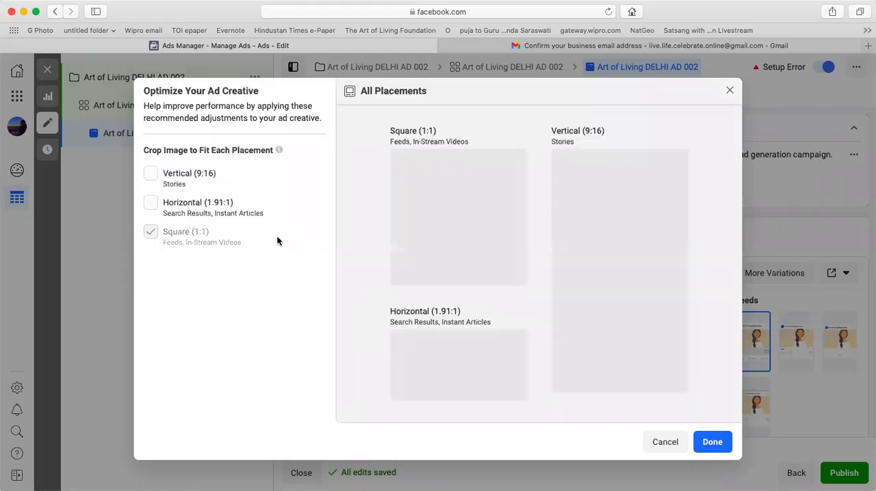
mouse_move(426, 265)
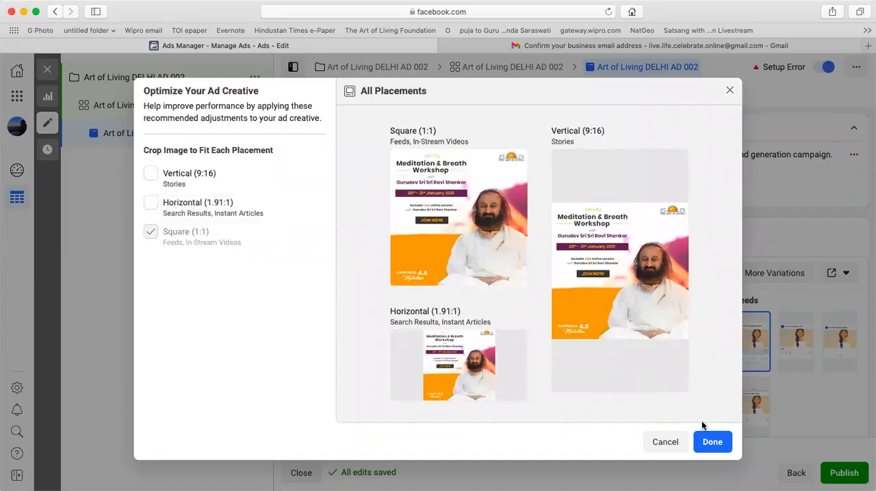
click(711, 441)
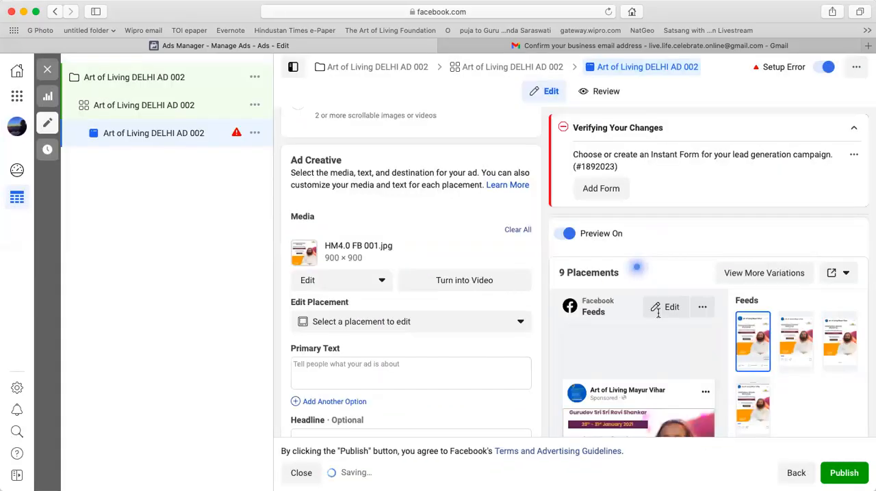
Enter the primary text "Meditation & Breath Workshop with Gurudev Sri Sri Ravi Shankar", the prepared headline, and the description with seven techniques, dates and contact number.
scroll(331, 328, down, 3)
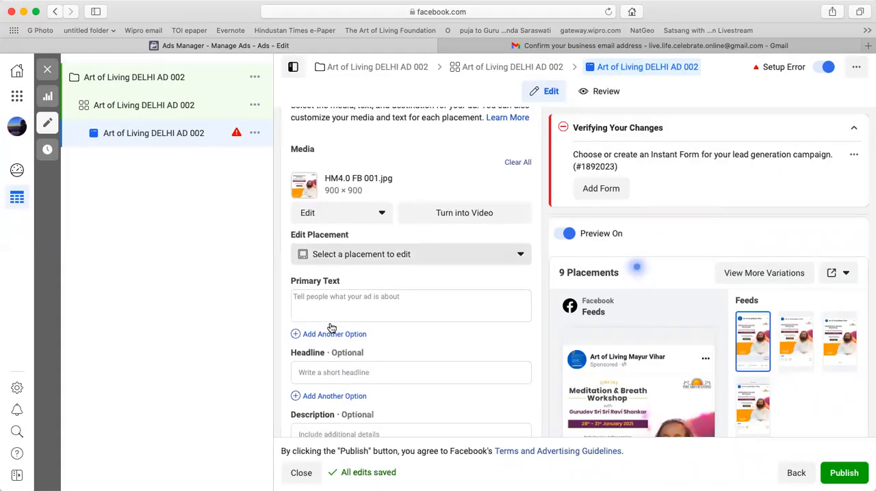
scroll(331, 328, down, 3)
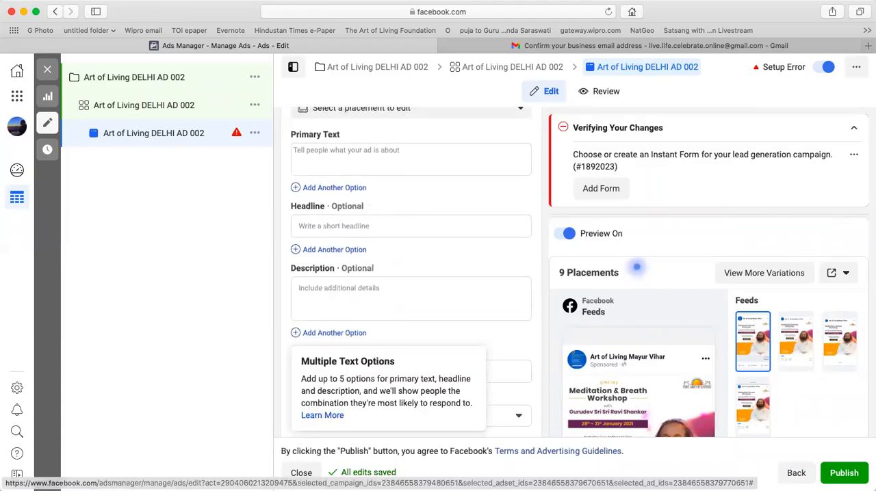
key(super+Tab)
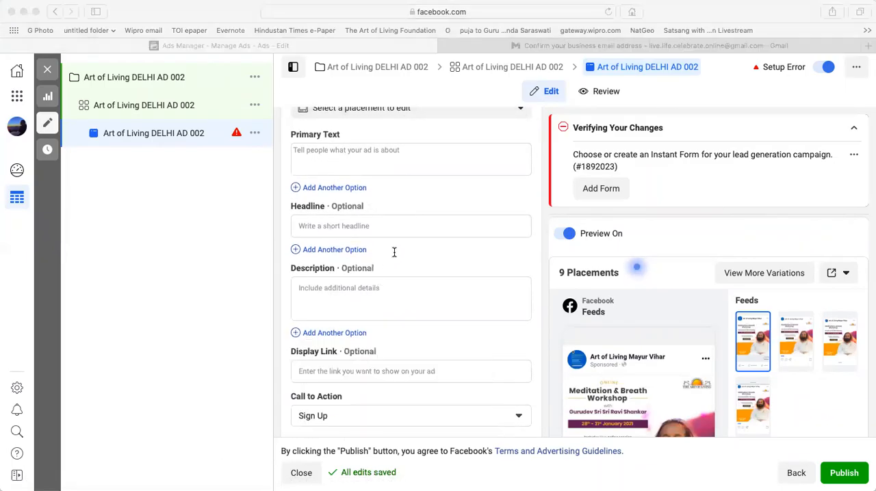
click(393, 251)
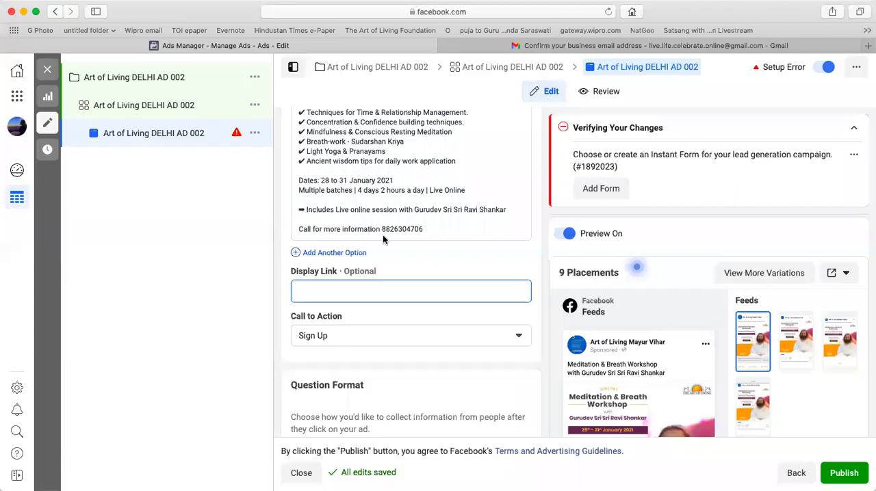
scroll(382, 234, up, 10)
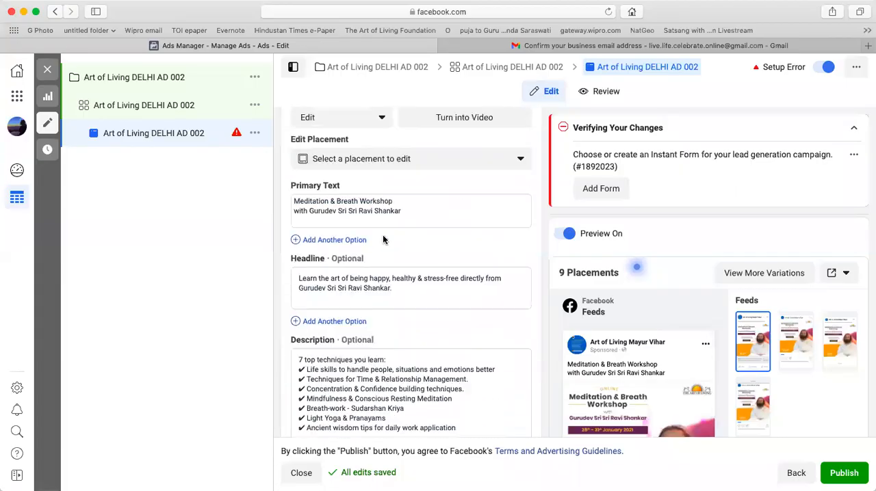
scroll(382, 236, down, 3)
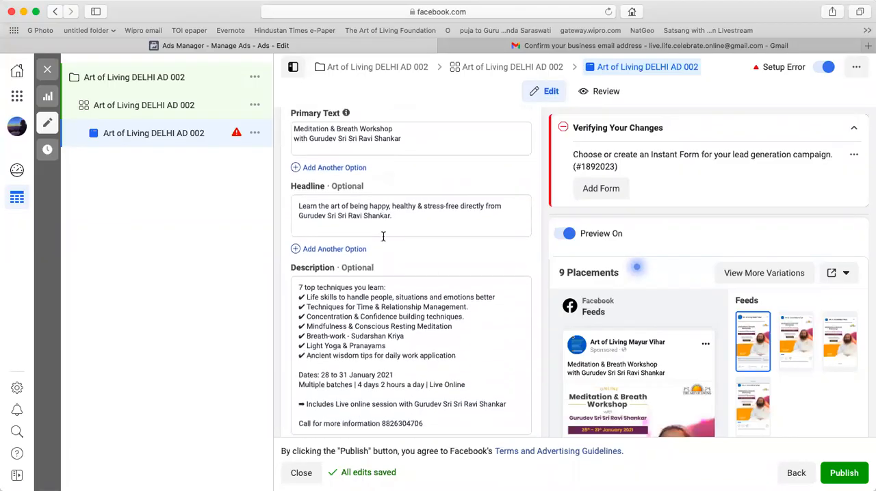
scroll(484, 292, down, 5)
scroll(484, 292, down, 3)
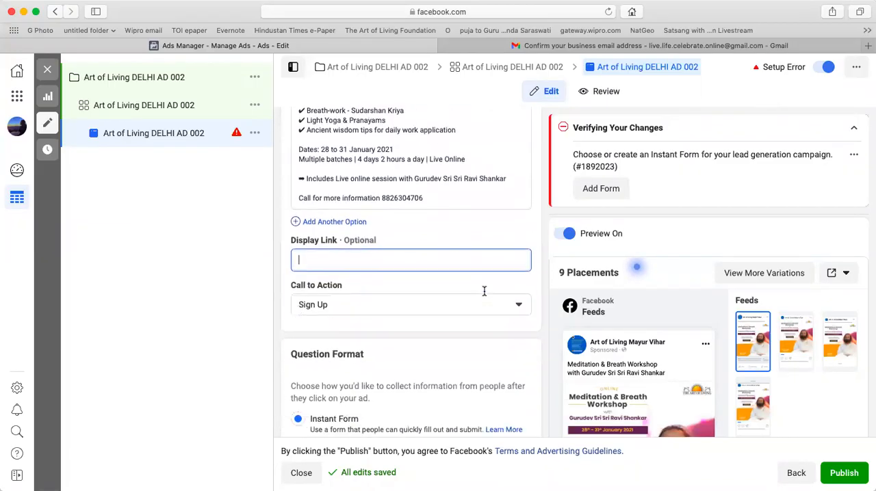
Create a new instant form for the ad and name it AD DELHI 002 FORM.
scroll(681, 335, down, 4)
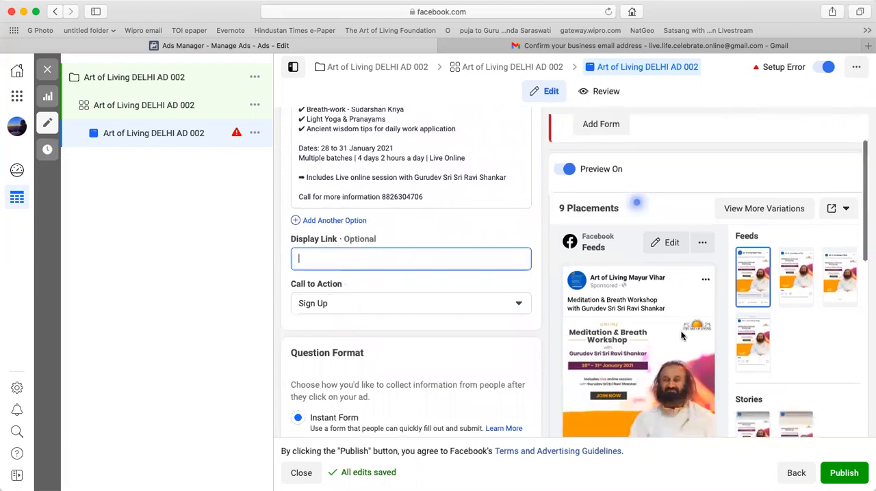
scroll(681, 336, down, 2)
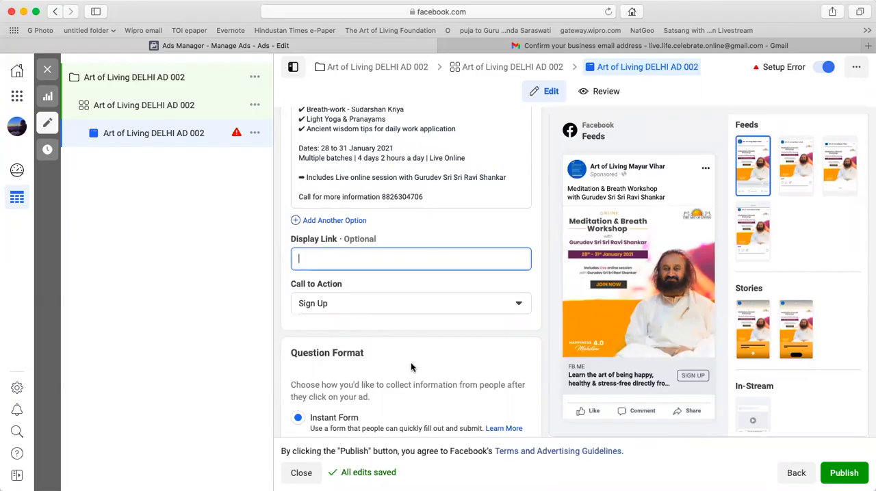
scroll(411, 367, down, 3)
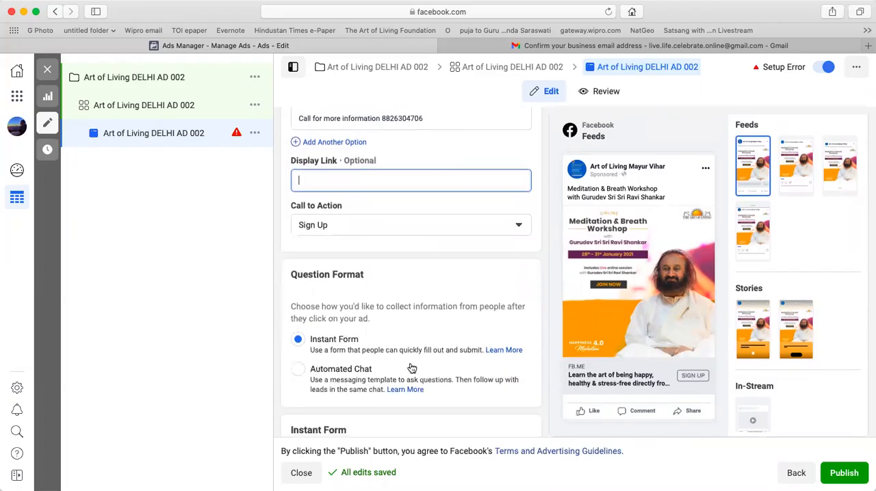
scroll(411, 367, down, 3)
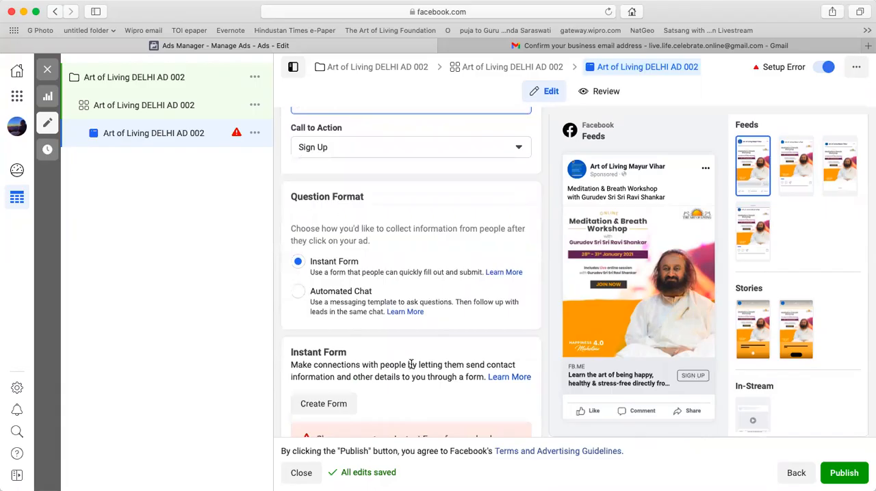
scroll(411, 365, down, 4)
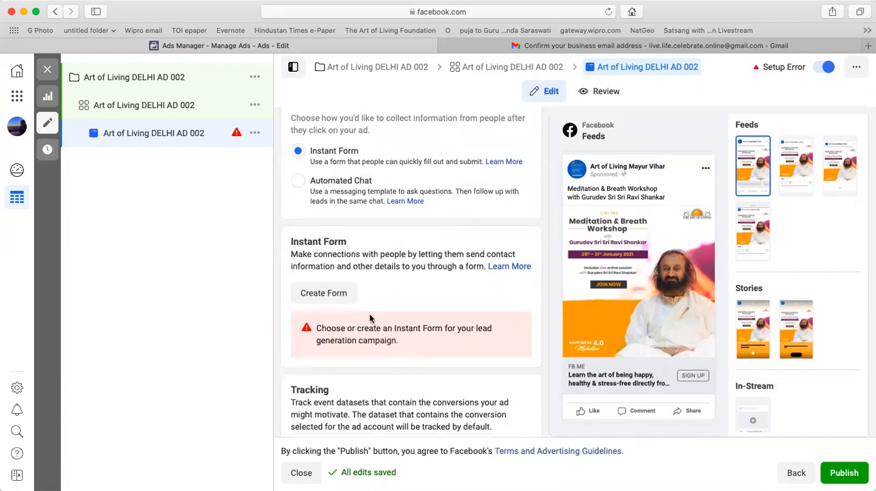
click(337, 295)
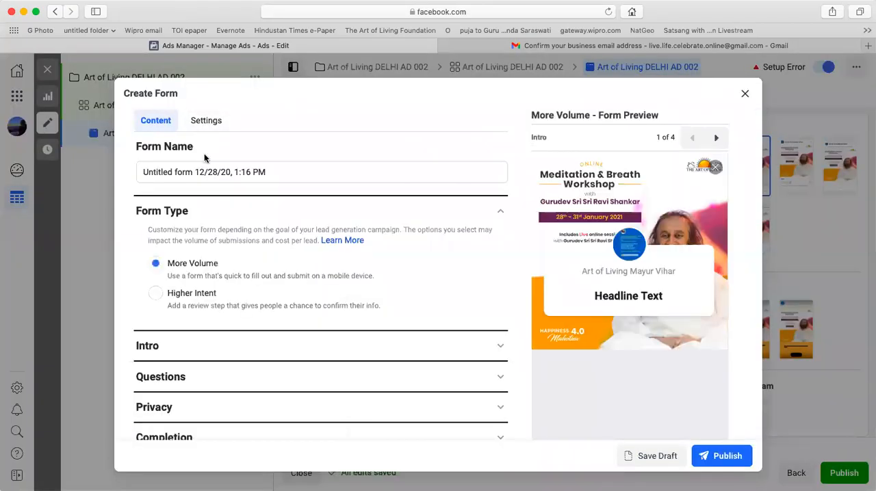
click(203, 175)
key(super+a)
key(super+v)
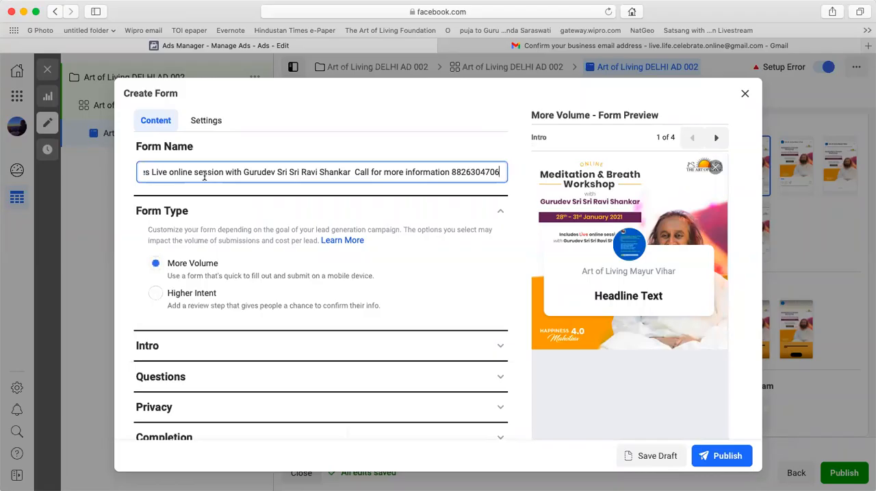
key(super+a)
text(AD)
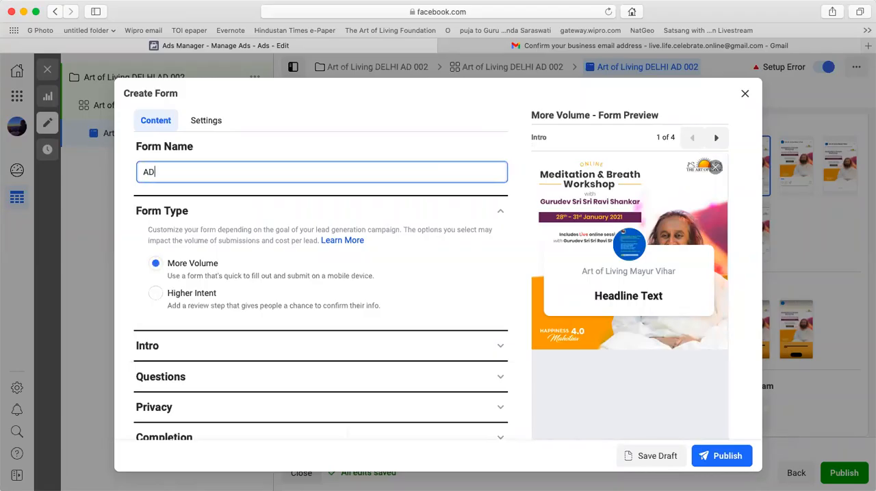
text( DELHI 002 FORM)
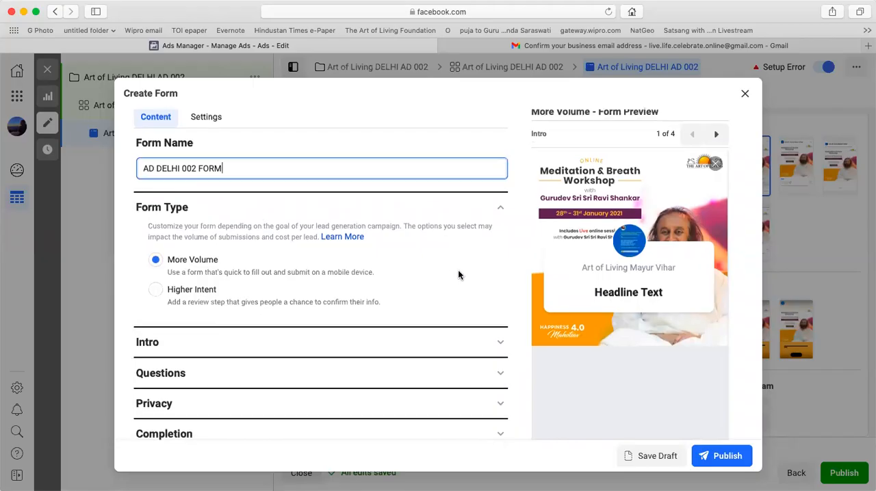
Set the greeting headline in the form's intro to "Online Meditation & Breath Workshop".
scroll(457, 274, down, 3)
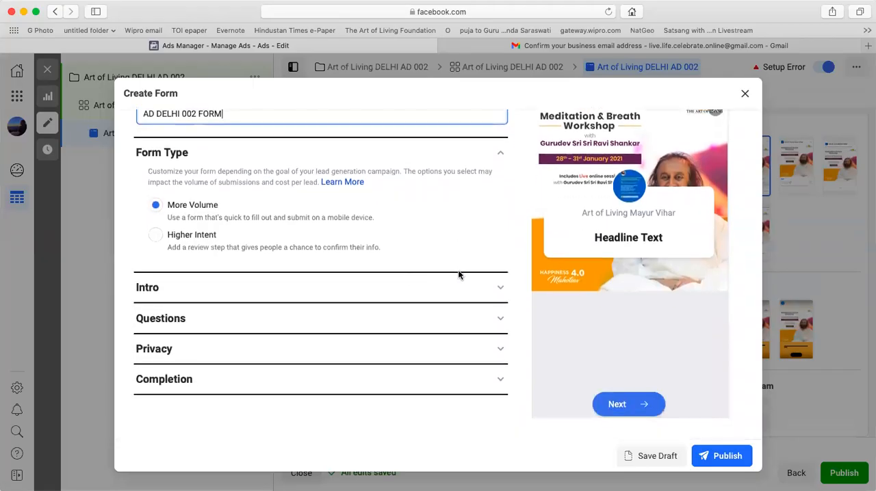
click(248, 290)
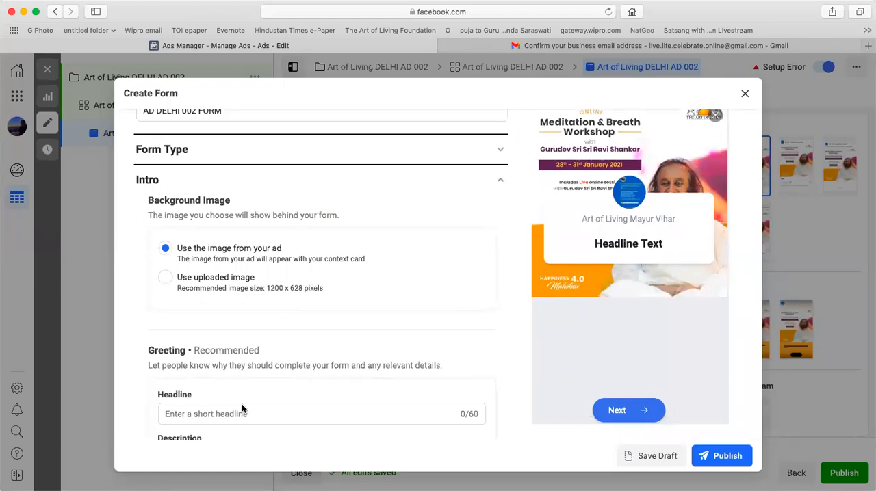
scroll(242, 408, down, 3)
click(197, 308)
text(Online )
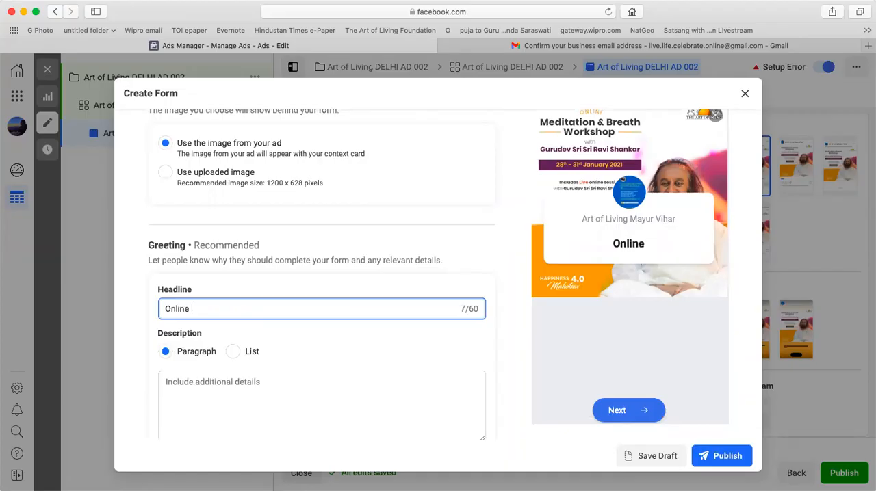
text(Meditation &)
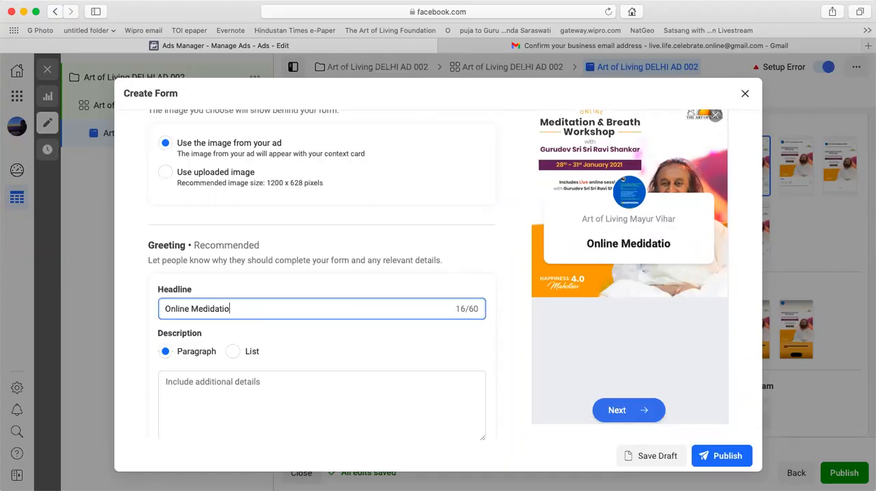
text( Breath)
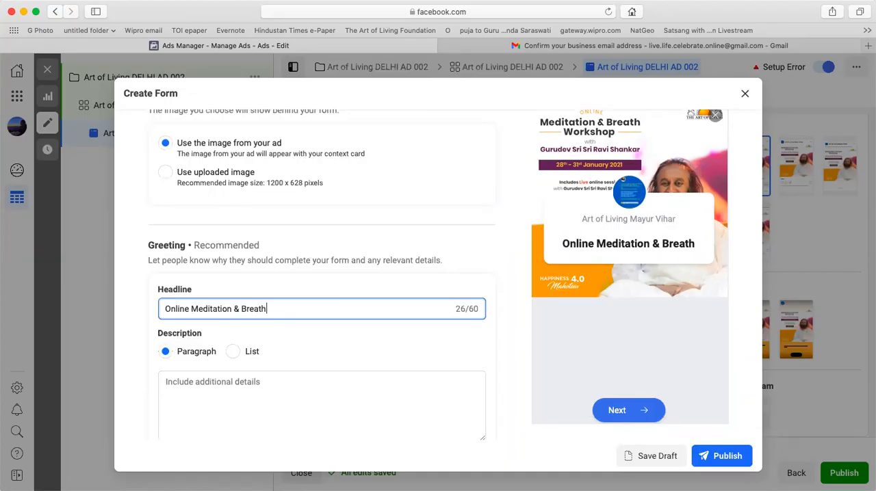
text( Workshop)
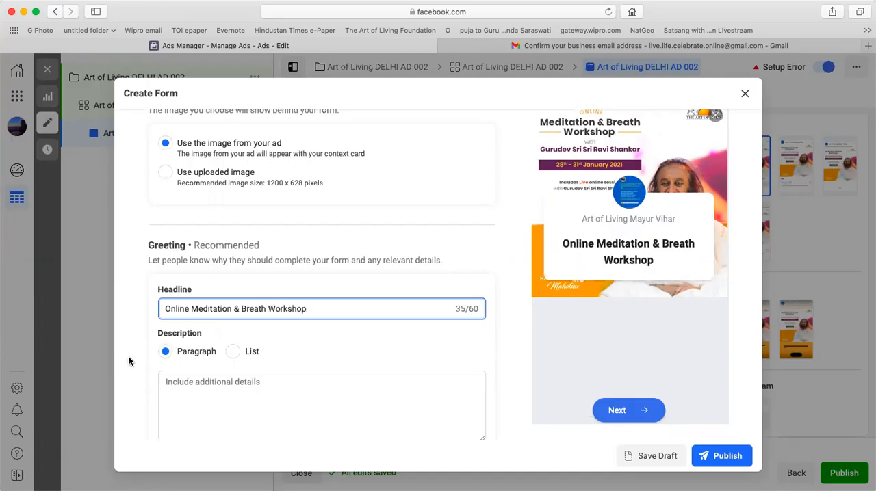
Enter the greeting's paragraph description "please fill the following fields." in the form's intro.
scroll(230, 348, down, 2)
click(231, 347)
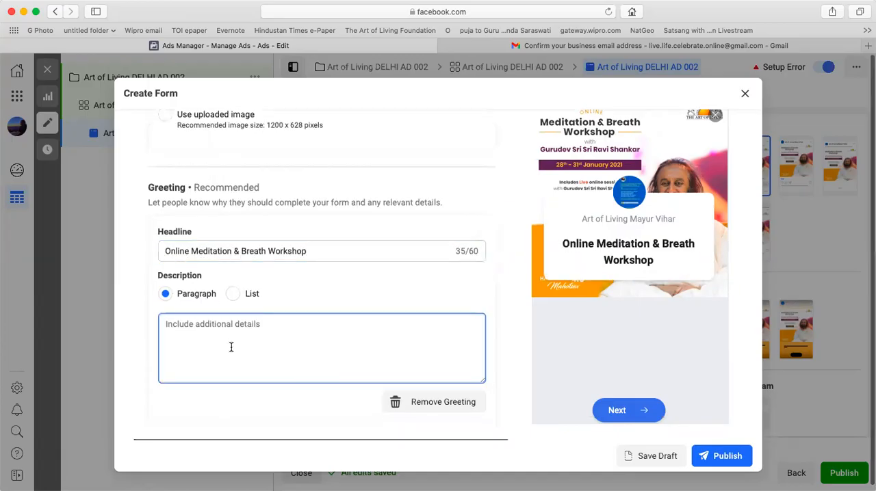
text(please fill th)
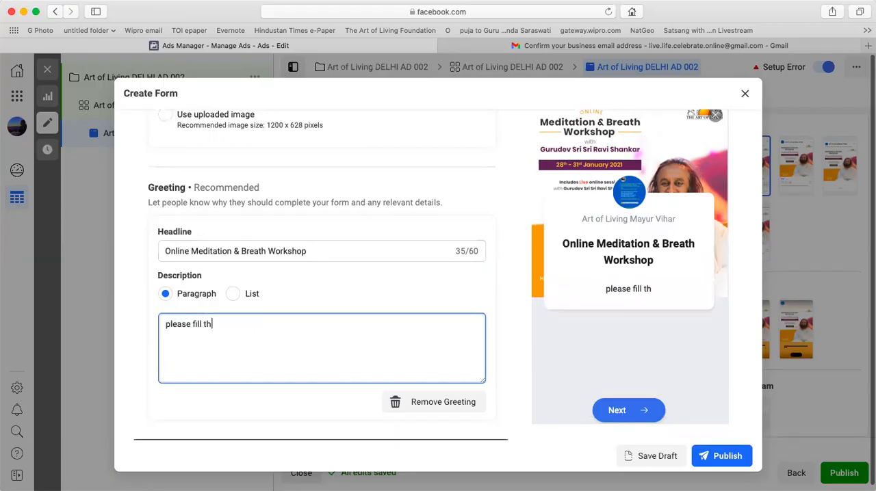
text(e following fields.)
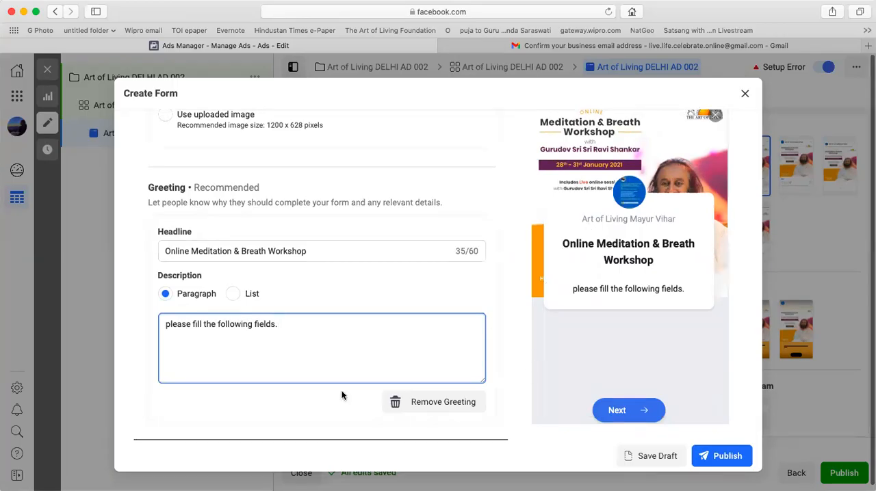
Describe the prefill questions as "information gather will be used to register for online workshops from art of living" and remove the Email and Full name fields.
scroll(342, 395, down, 3)
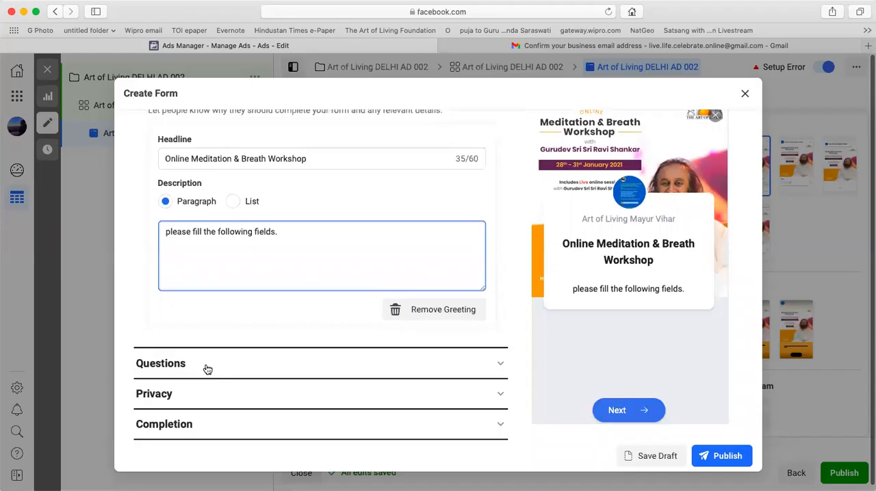
click(207, 369)
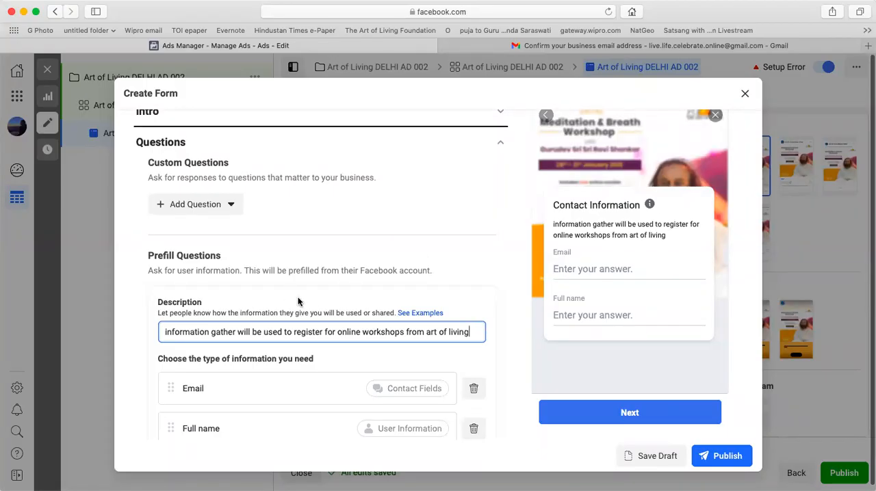
scroll(298, 301, down, 2)
scroll(299, 301, down, 1)
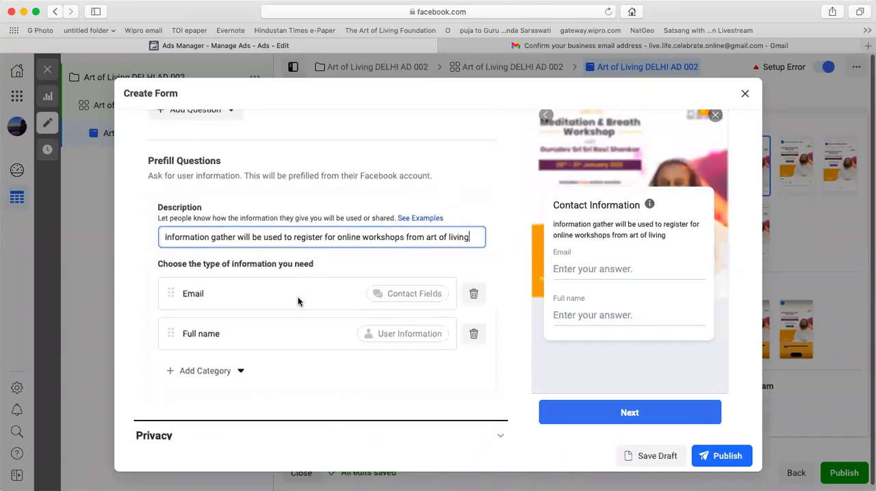
click(472, 296)
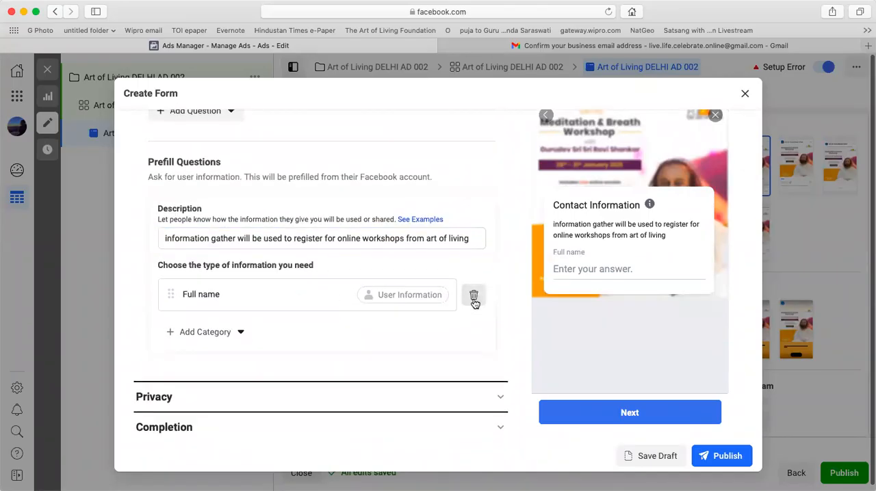
click(472, 298)
Add two short-answer custom questions, "Name" and "Phone", to the form.
scroll(317, 322, up, 2)
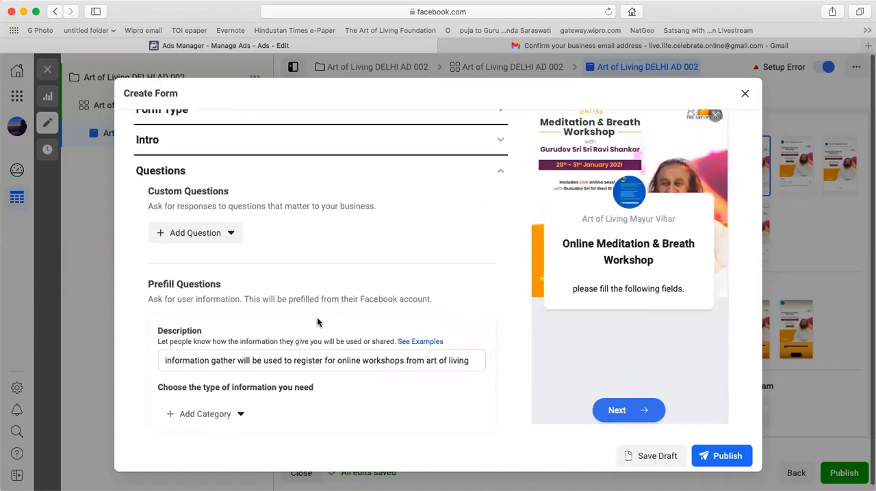
click(238, 241)
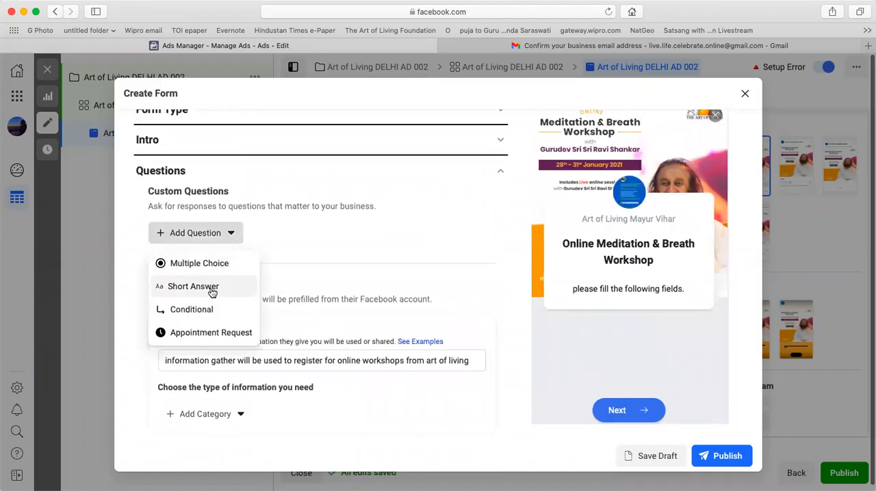
click(212, 293)
text(Name)
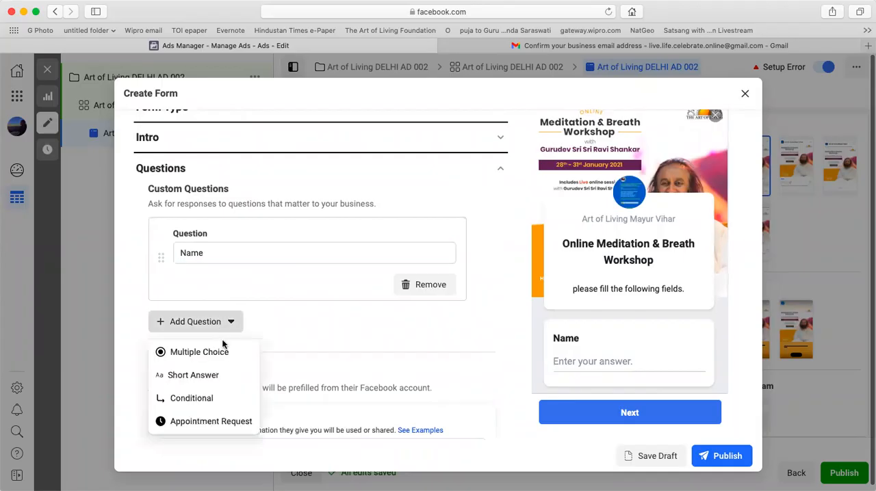
click(216, 377)
text(Phone)
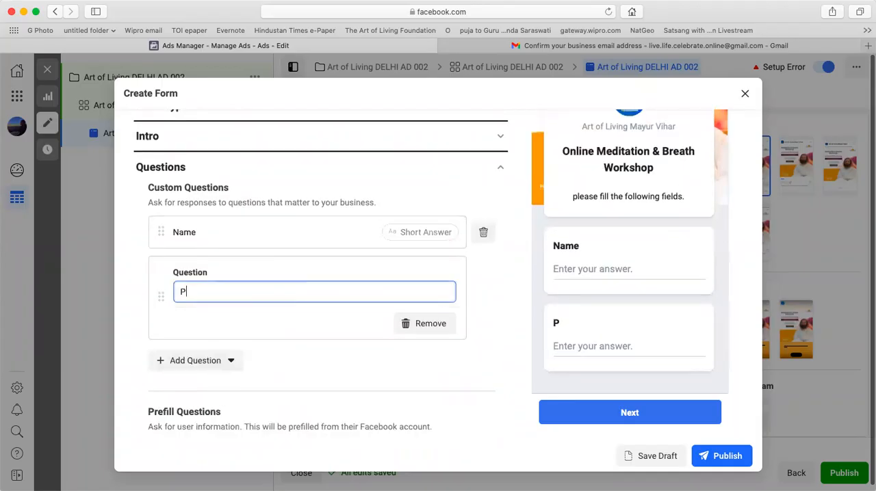
Add a third short-answer custom question reading "Why you want to register for the workshop?".
click(219, 361)
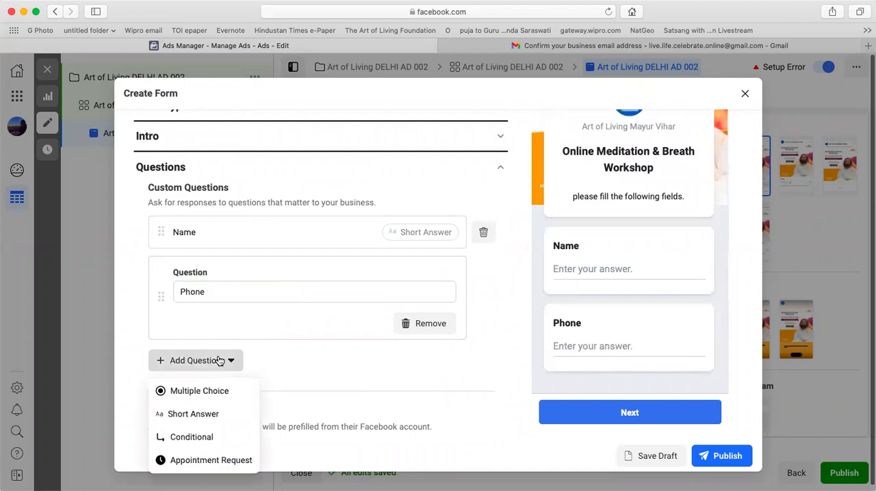
click(205, 413)
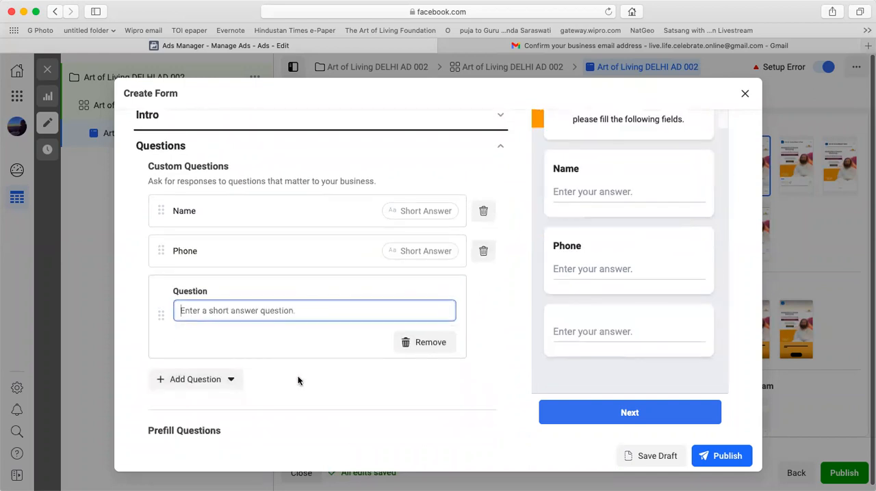
text(Why you want)
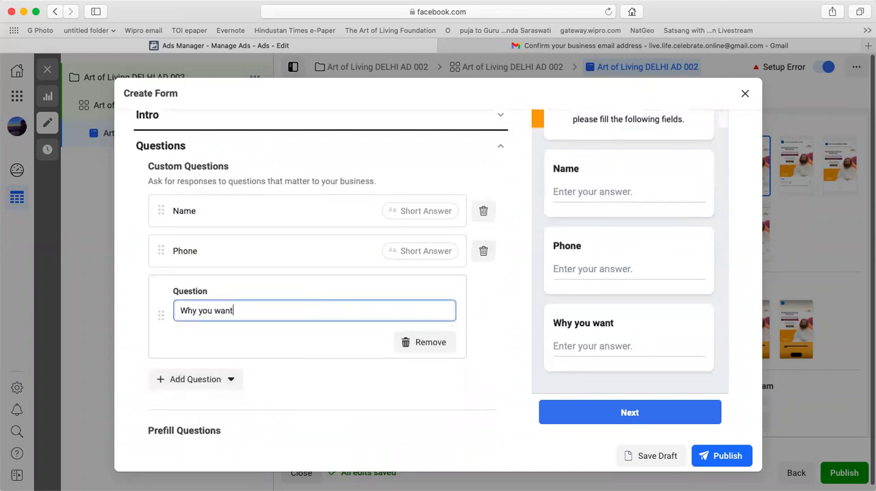
text( to register )
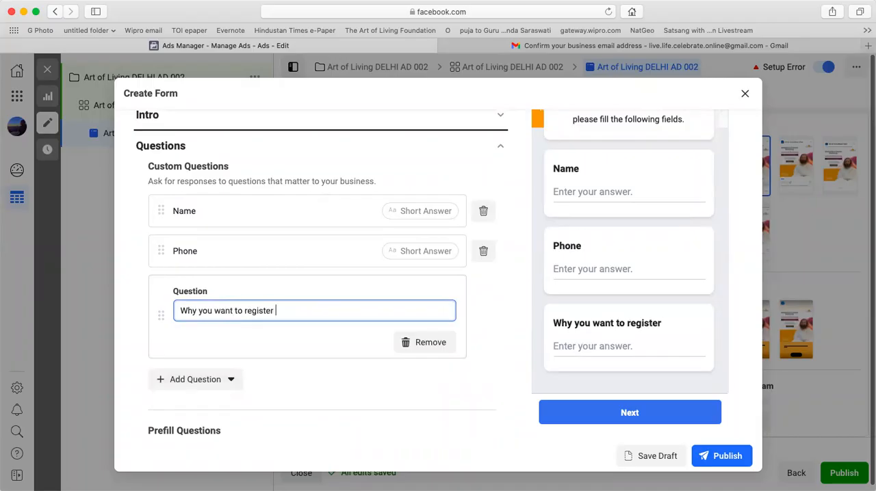
text(for the workshop?)
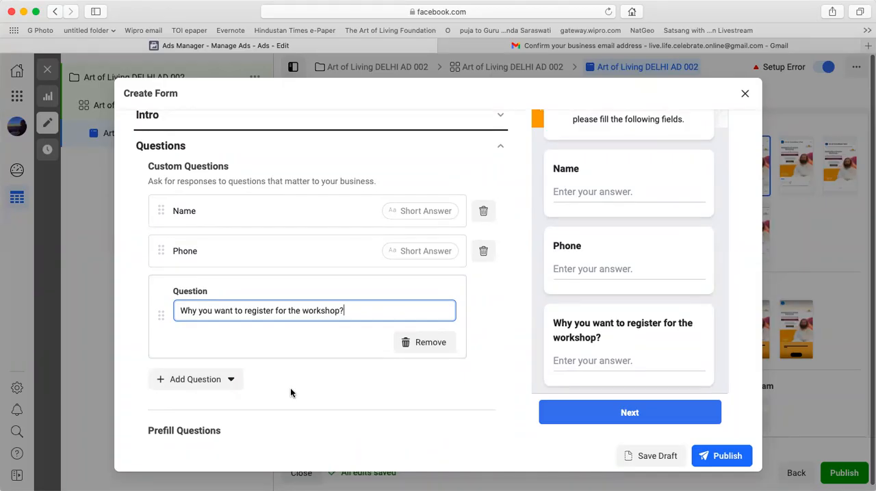
scroll(290, 392, down, 5)
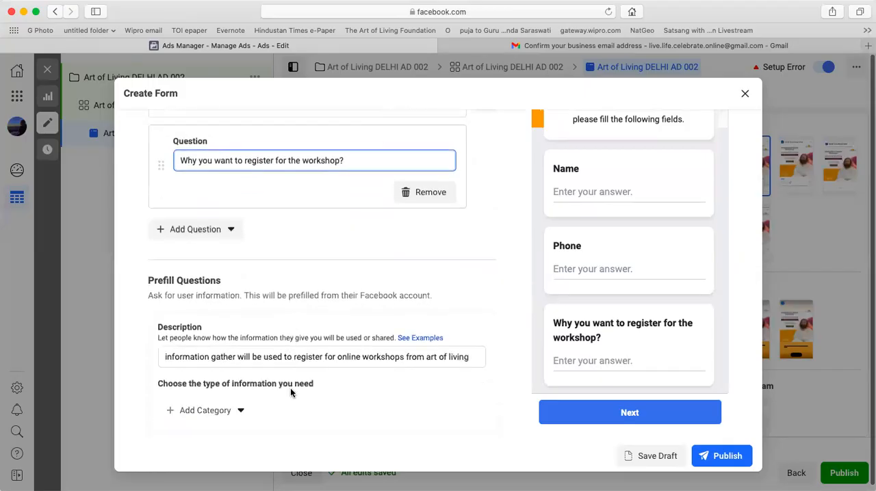
scroll(454, 308, down, 3)
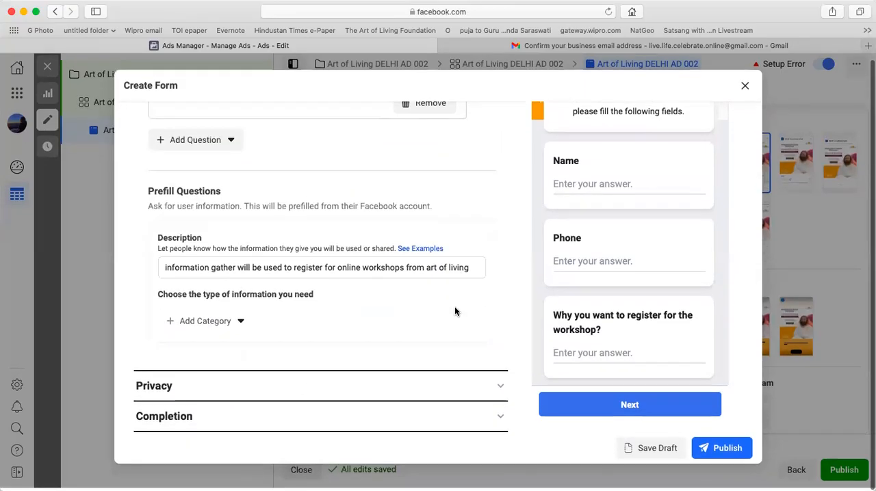
click(218, 393)
click(197, 211)
text(www.artof)
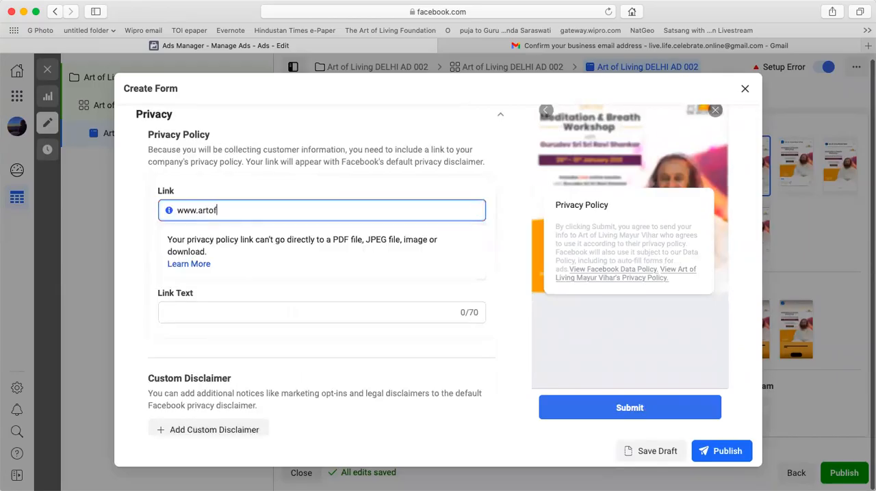
text(living.org)
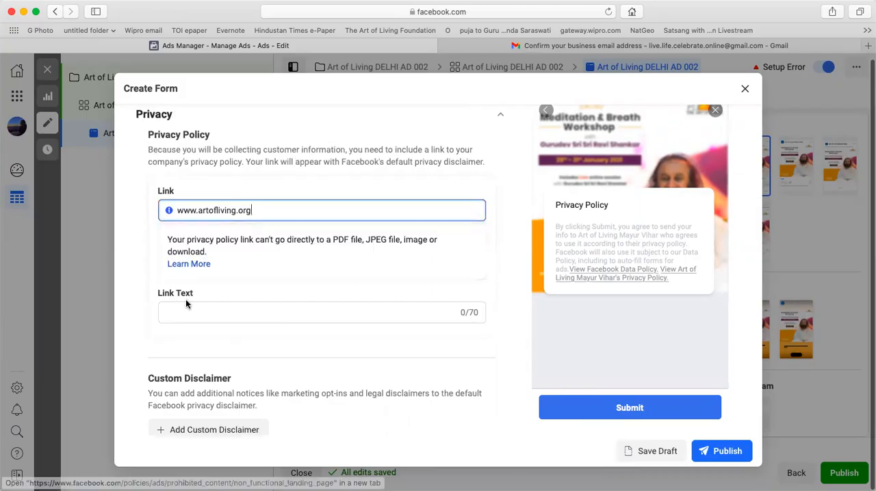
Replace the completion message's description with the prepared thank-you text promising a call from the art of living team within 24 hours.
scroll(189, 304, down, 2)
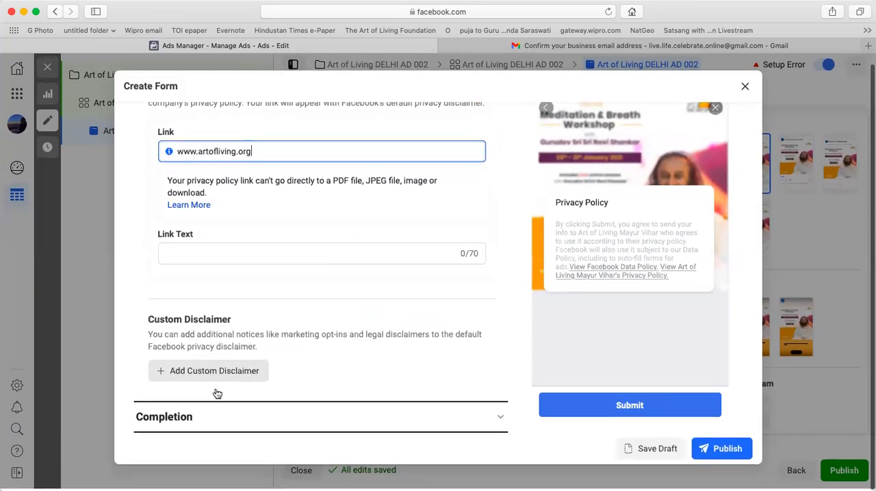
click(200, 419)
click(251, 276)
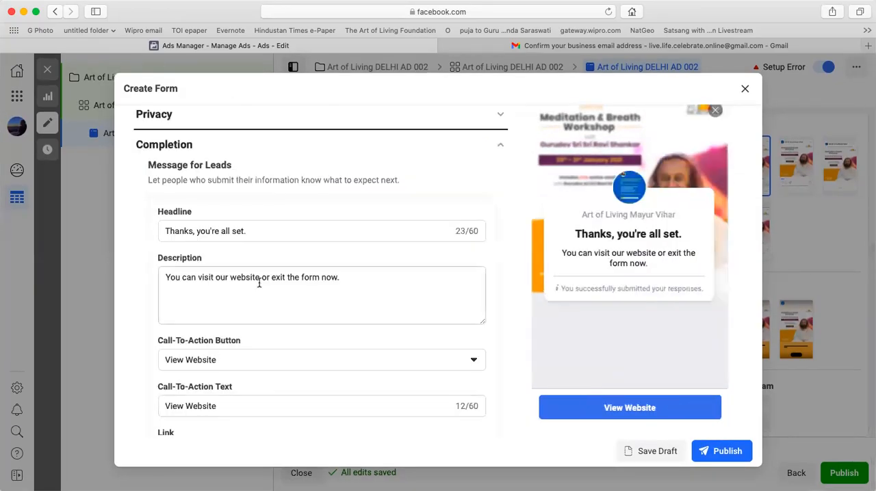
triple_click(381, 287)
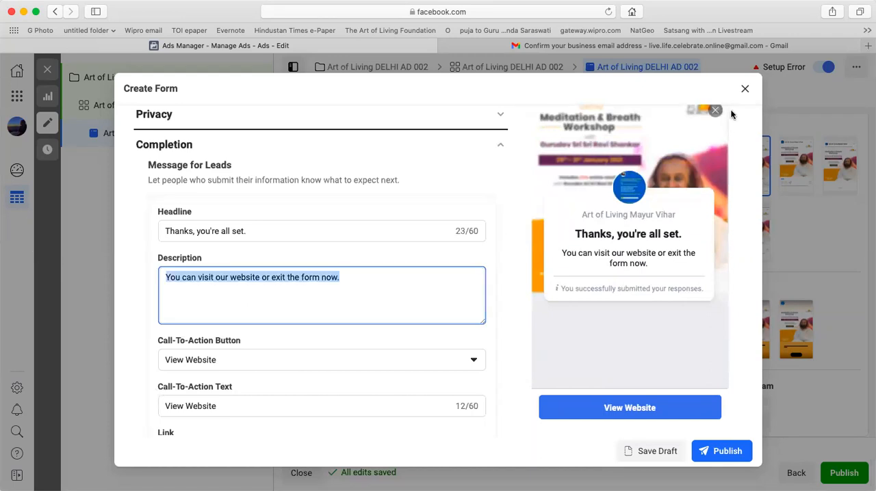
text(Thanks for filling the information. someone from art of living team will call within 24 hours and assist your the registration for the Online Workshop with Sri Sri.)
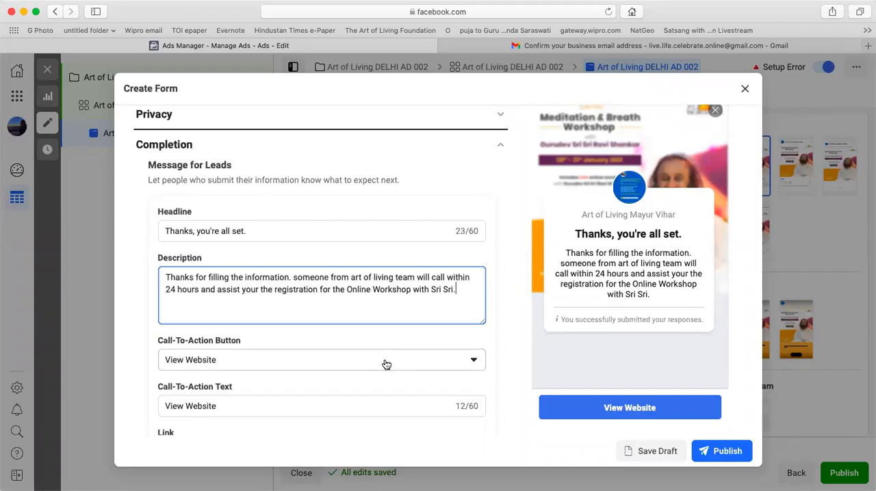
Review the form's completion and greeting sections and try to publish the form.
scroll(347, 335, down, 2)
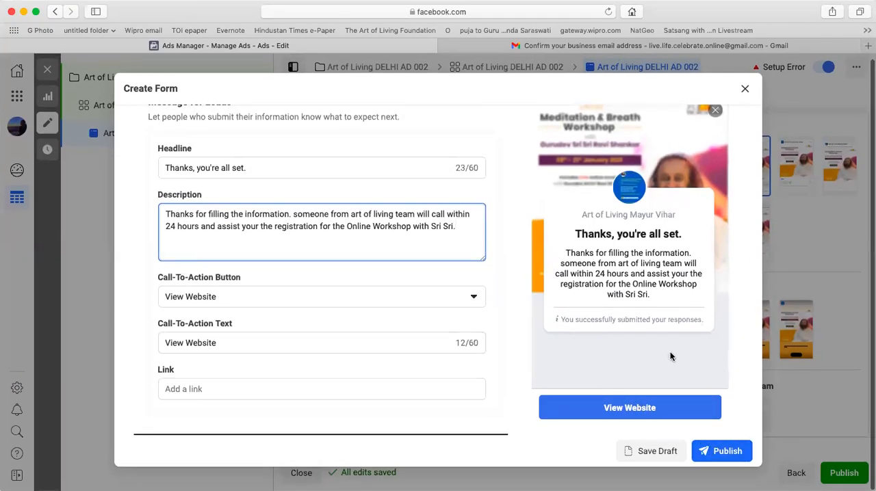
scroll(694, 338, up, 1)
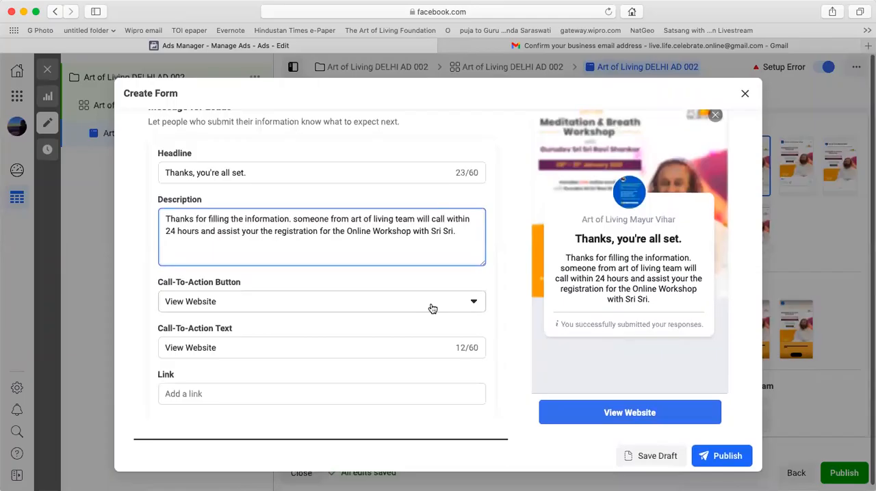
scroll(431, 308, up, 6)
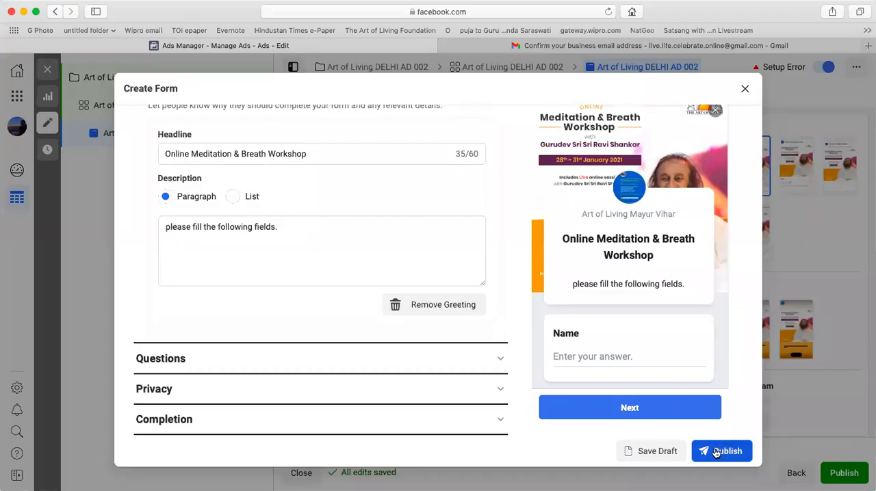
click(714, 452)
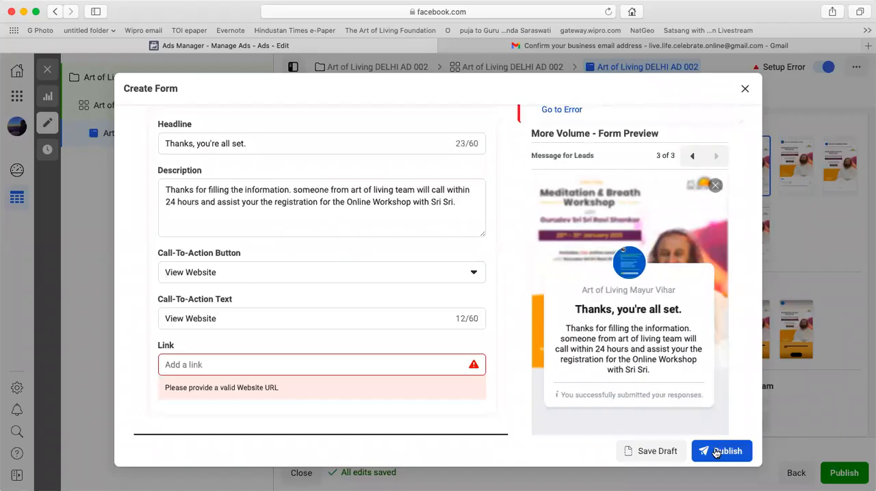
click(308, 367)
text(www.artofliving.org)
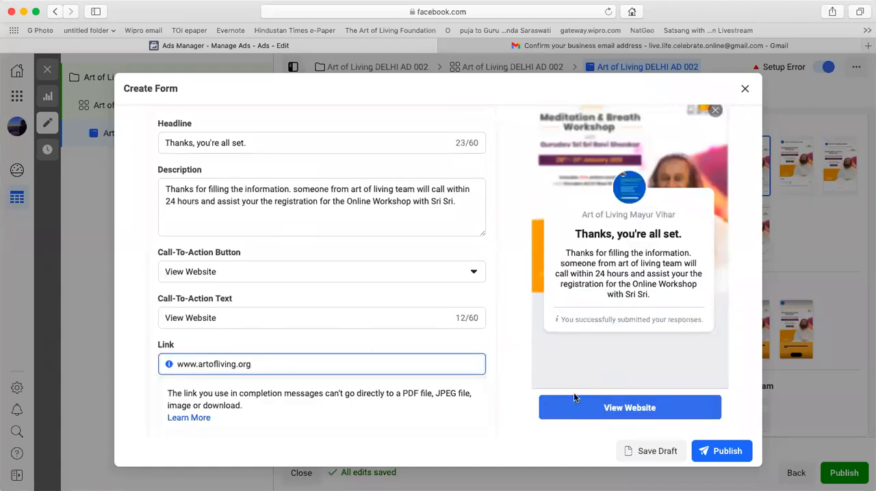
Publish the completed instant form and the Art of Living DELHI AD 002 ad.
click(713, 451)
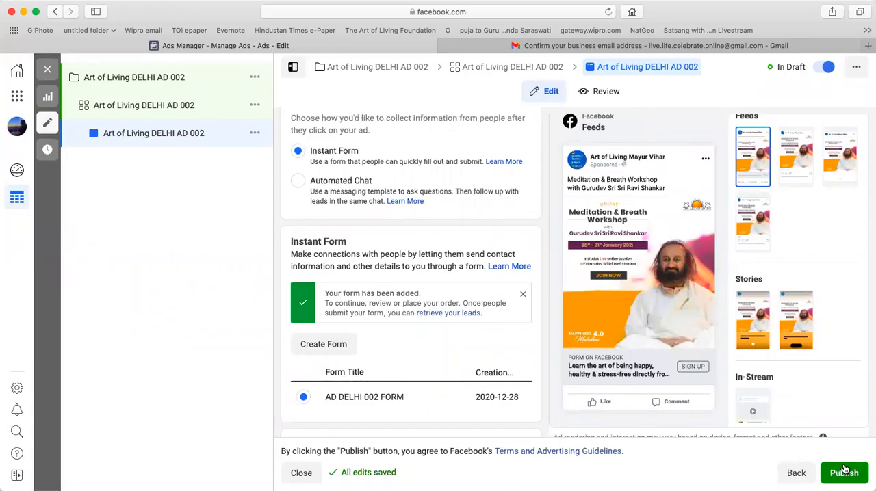
click(841, 473)
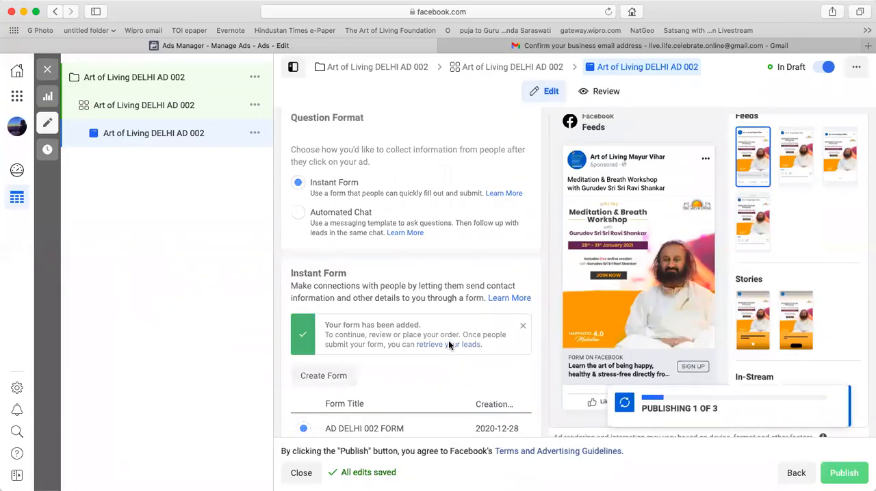